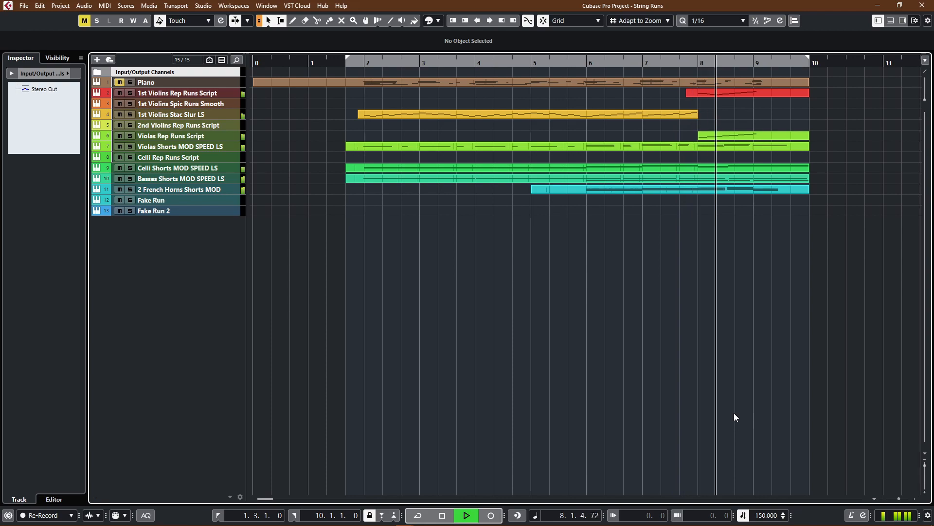
Step: Stop playback and open the player view of the instrument on the 1st Violins Stac Slur LS track
key(space)
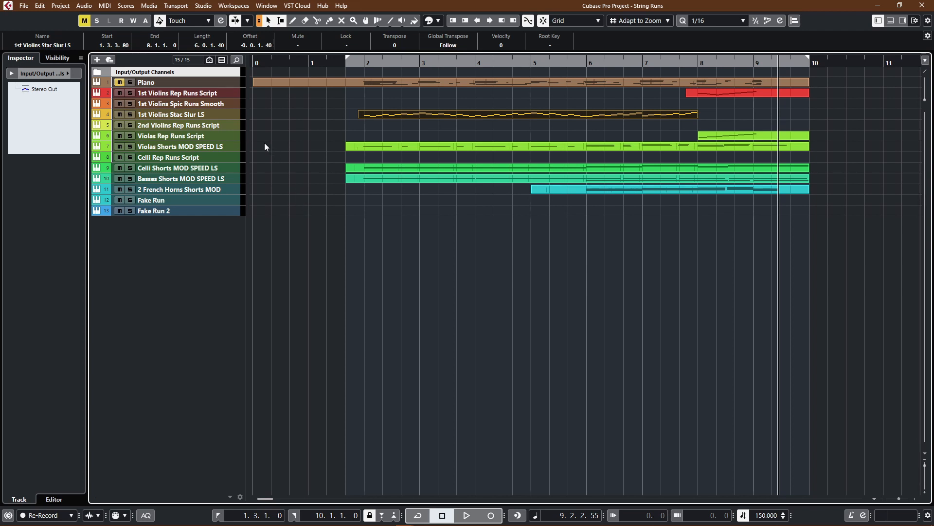
click(218, 117)
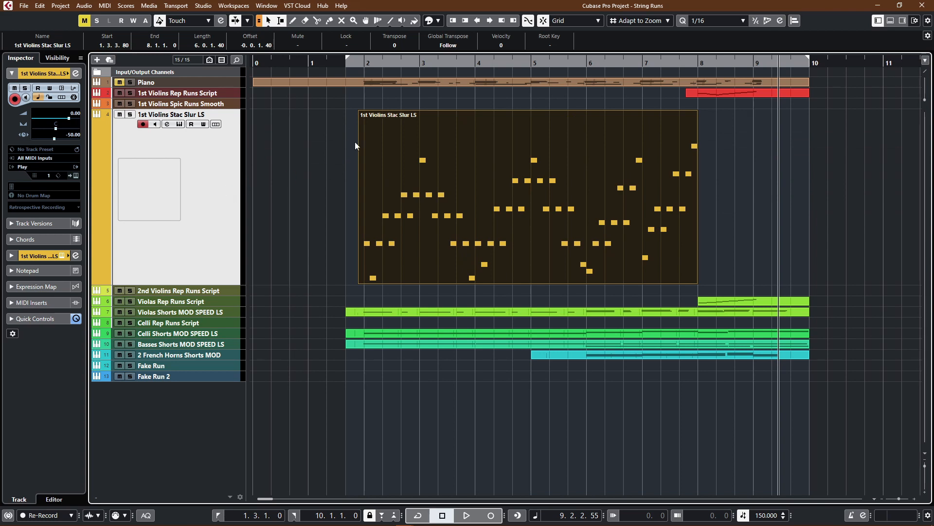
key(e)
click(442, 132)
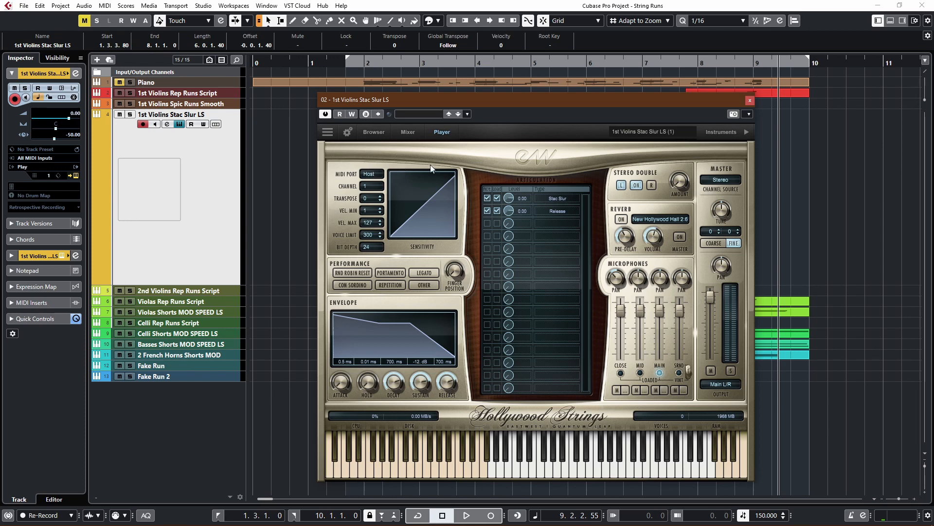
Step: Browse EW Hollywood Strings Diamond to the 04 Short Loose patches of the 1st Violins and close the instrument window
click(375, 132)
click(462, 186)
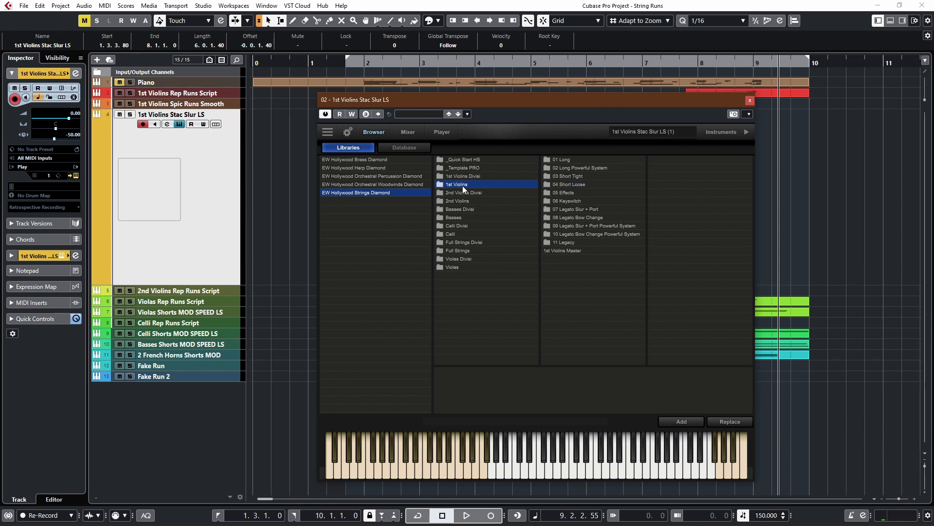
click(565, 185)
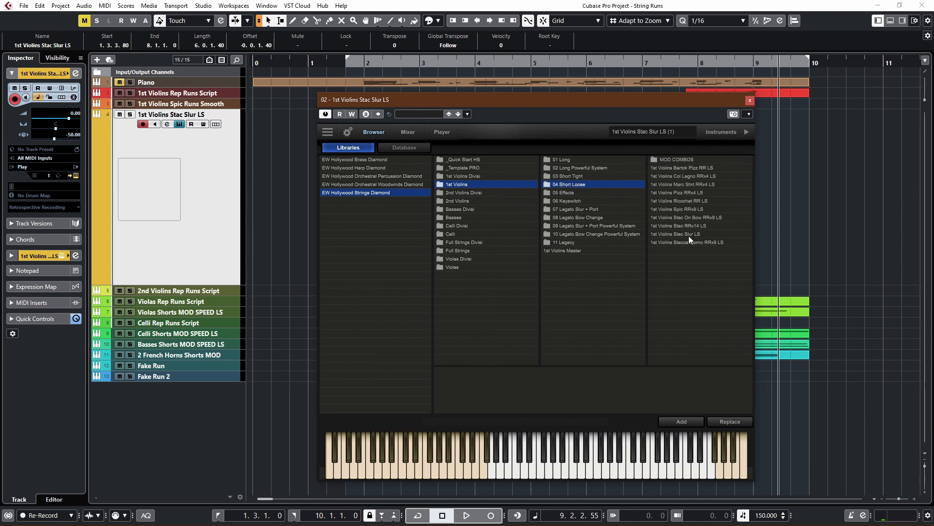
click(749, 100)
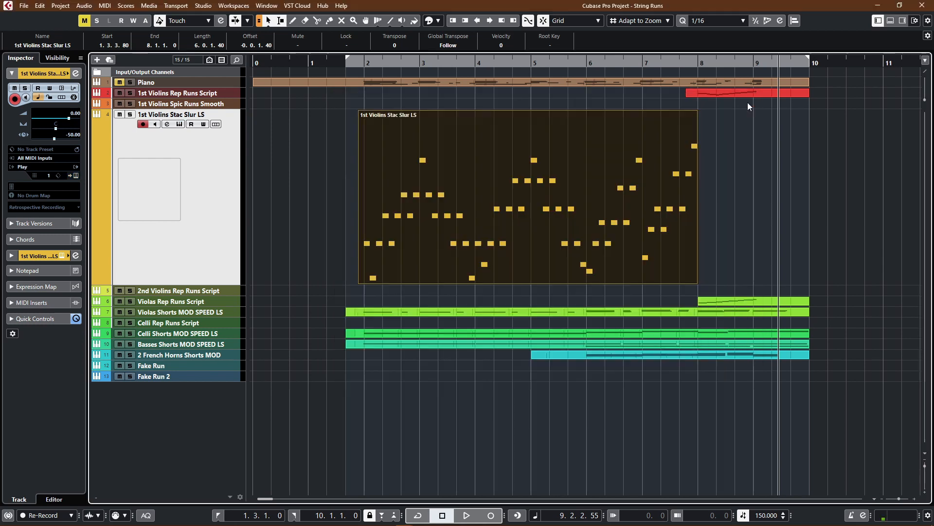
Step: Open the 1st Violins Stac Slur LS part in the Key Editor and examine its notes, velocities and CC 11 (Expression) curve
double_click(463, 238)
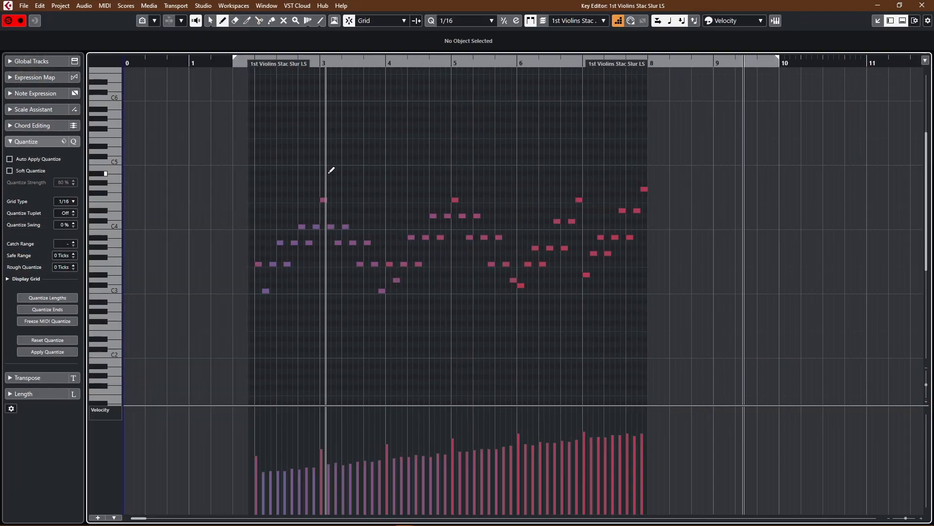
key(space)
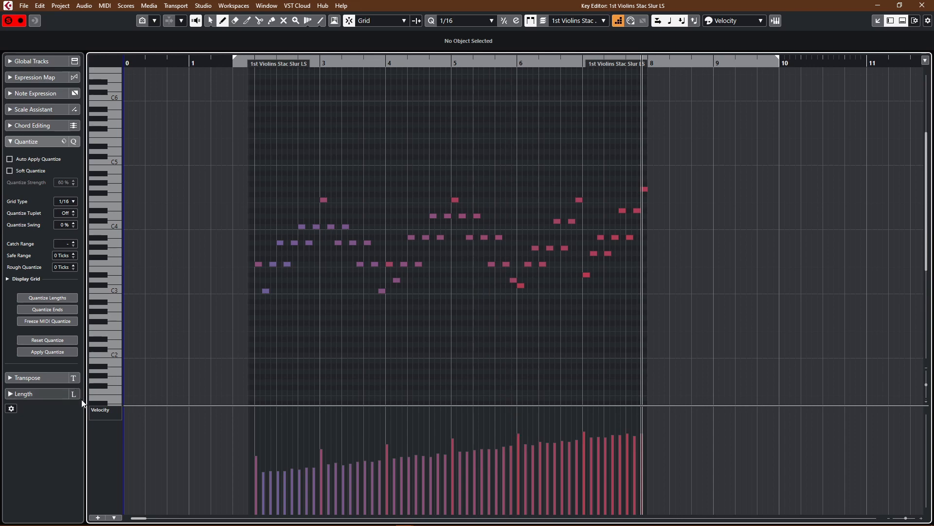
click(105, 407)
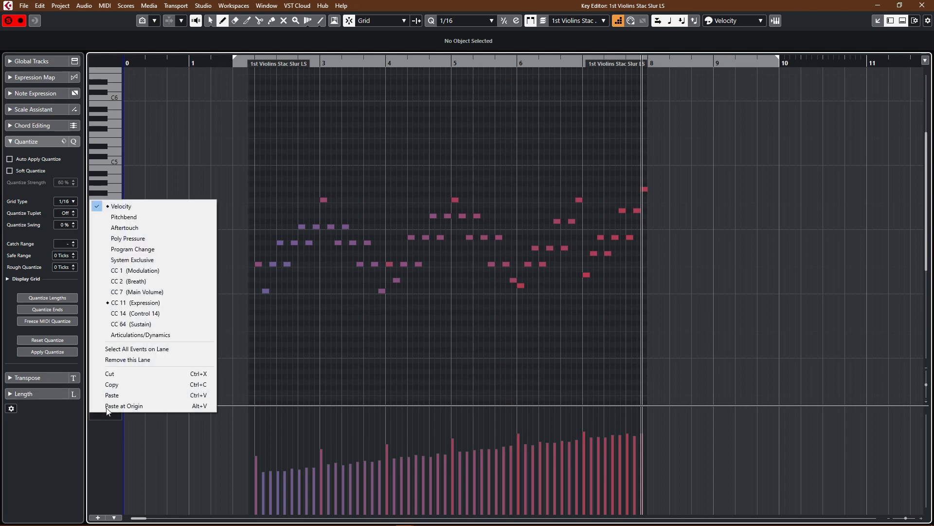
click(136, 302)
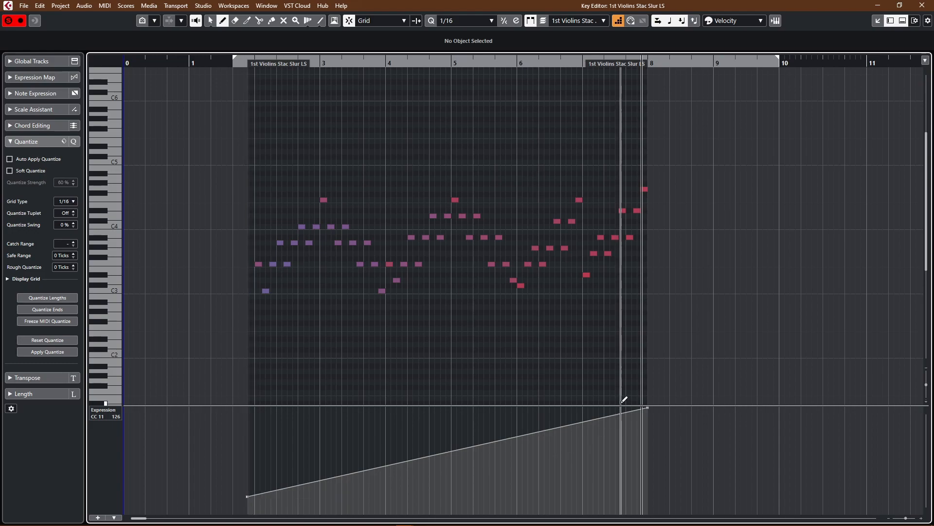
key(Return)
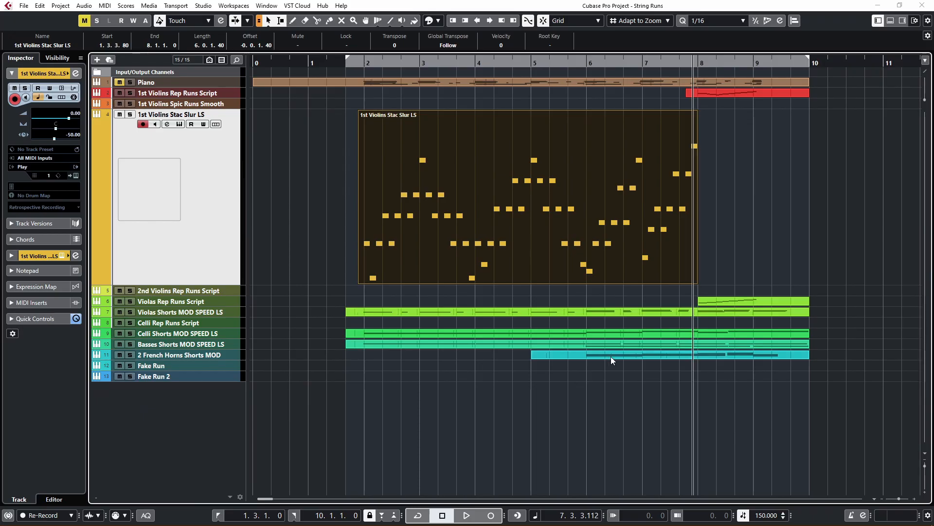
Step: Open the Violas, Celli and Basses Shorts MOD SPEED LS parts together in the Key Editor and examine their CC 1 (Modulation) lane
click(422, 366)
drag(422, 361, 352, 299)
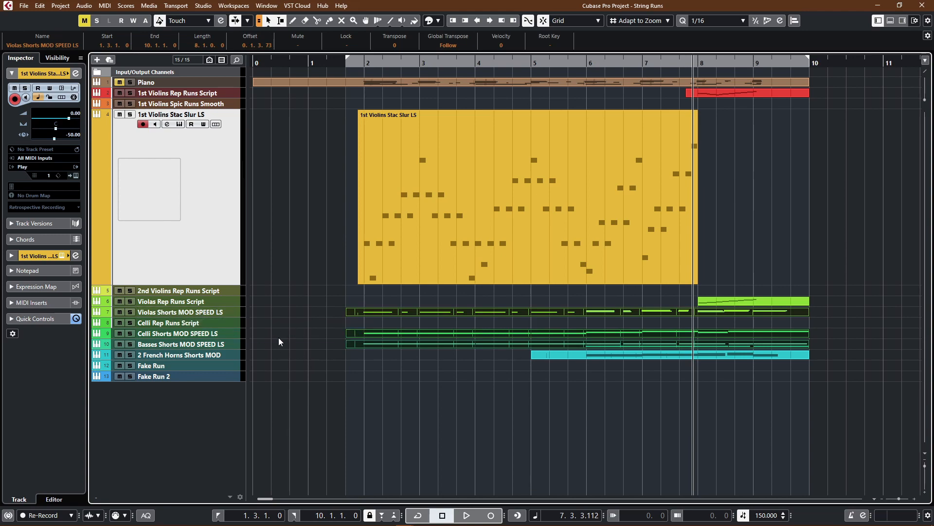
key(Return)
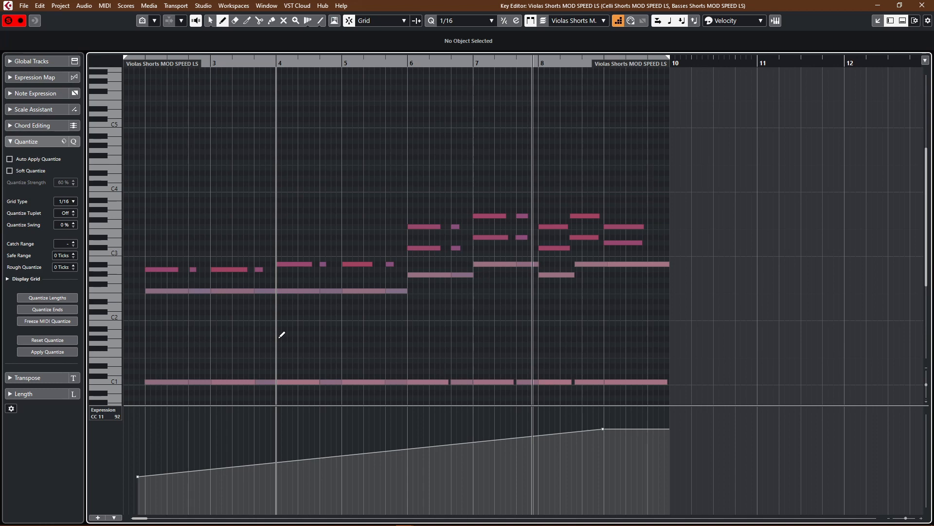
click(112, 411)
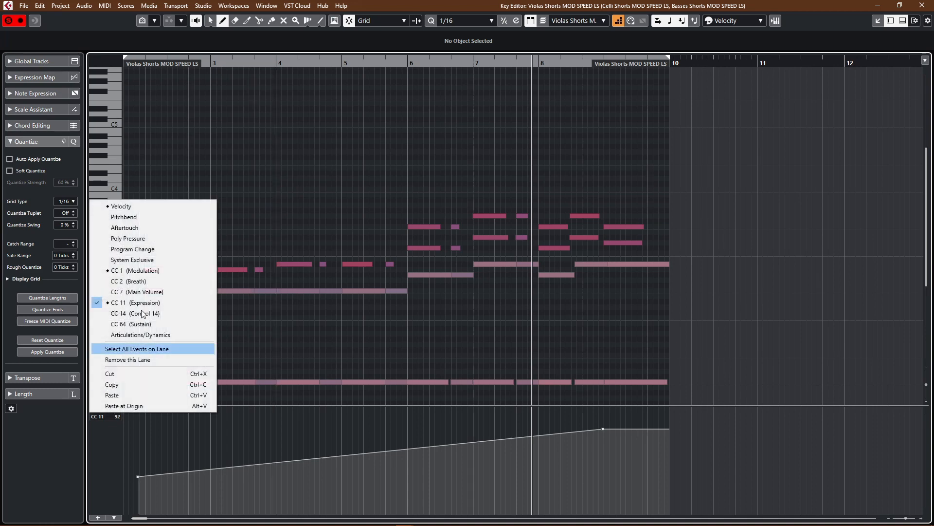
click(146, 269)
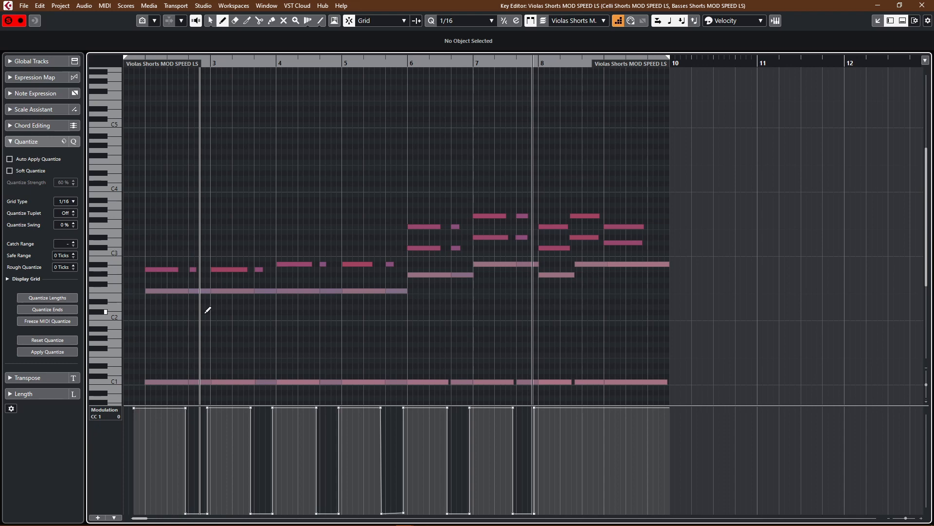
key(space)
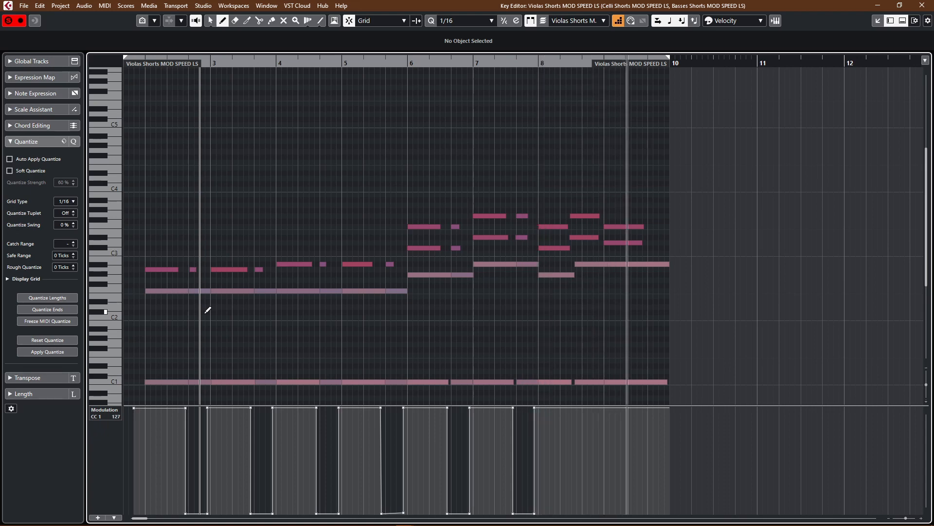
key(Return)
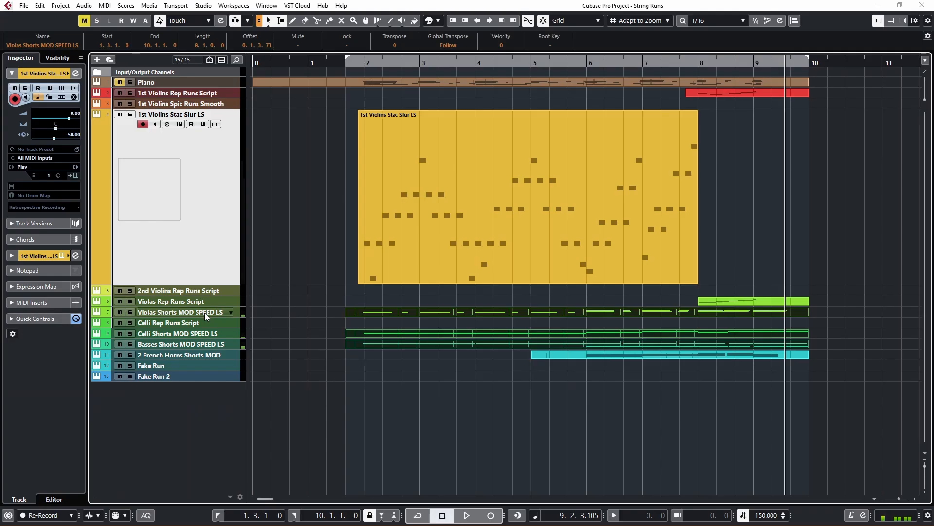
Step: Open the 2 French Horns Shorts MOD part in the Key Editor, review its chords and velocities, and return to the project
click(418, 461)
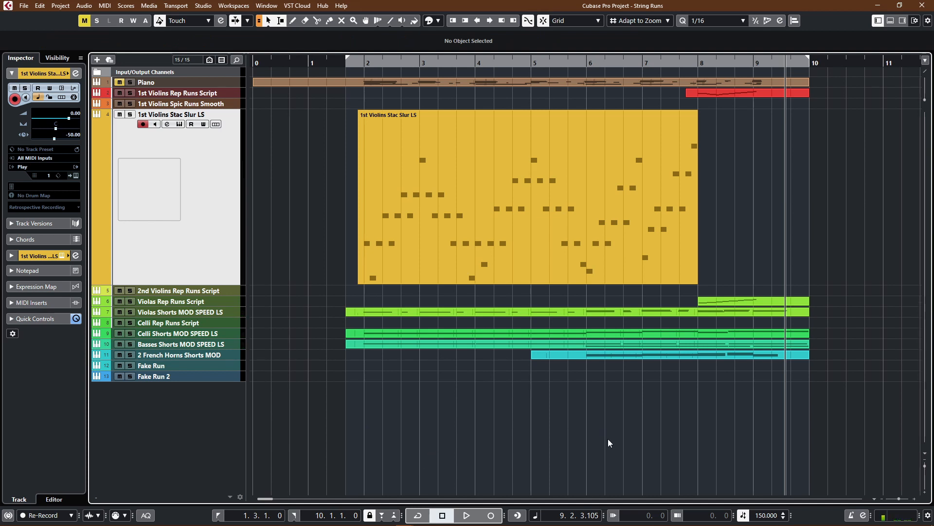
click(612, 355)
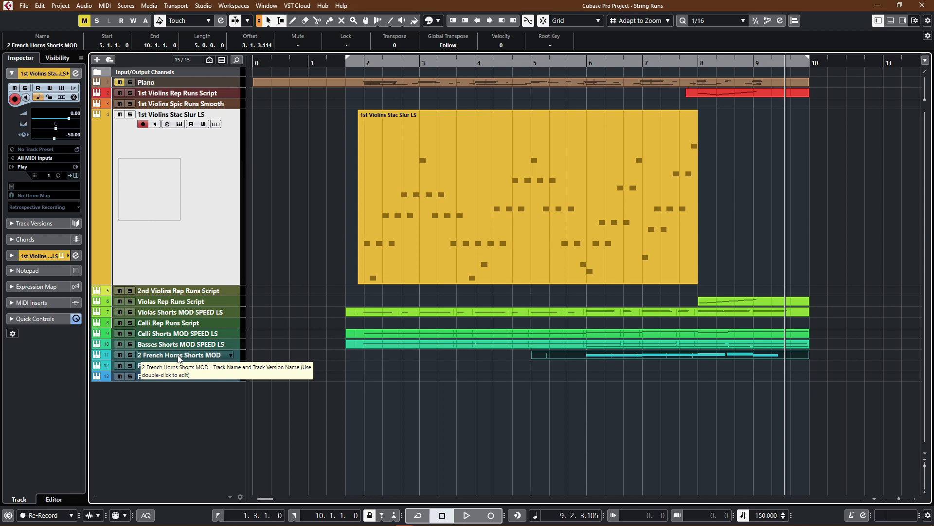
key(Return)
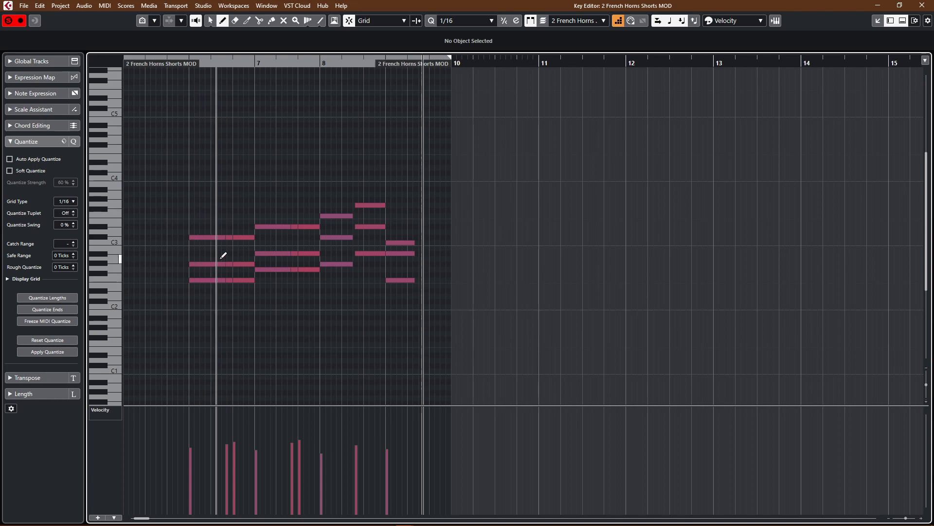
key(KP_Subtract)
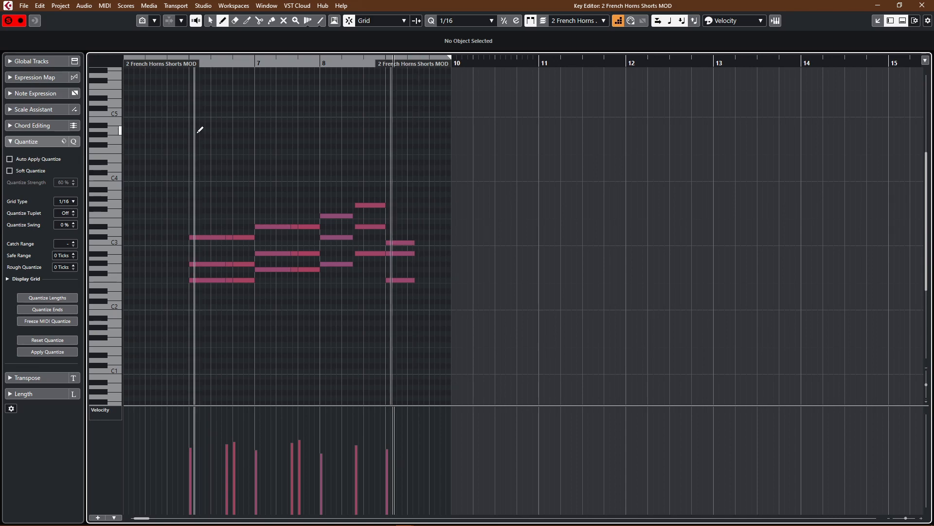
key(space)
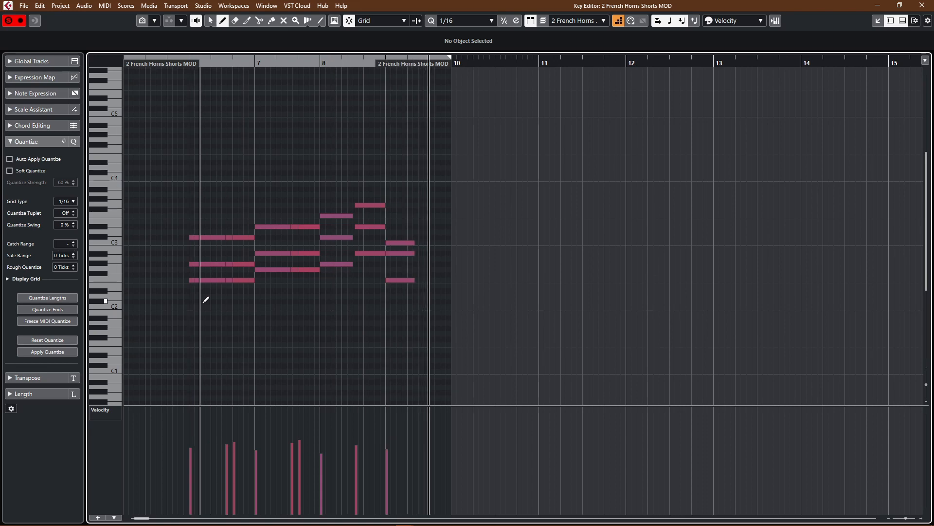
key(Return)
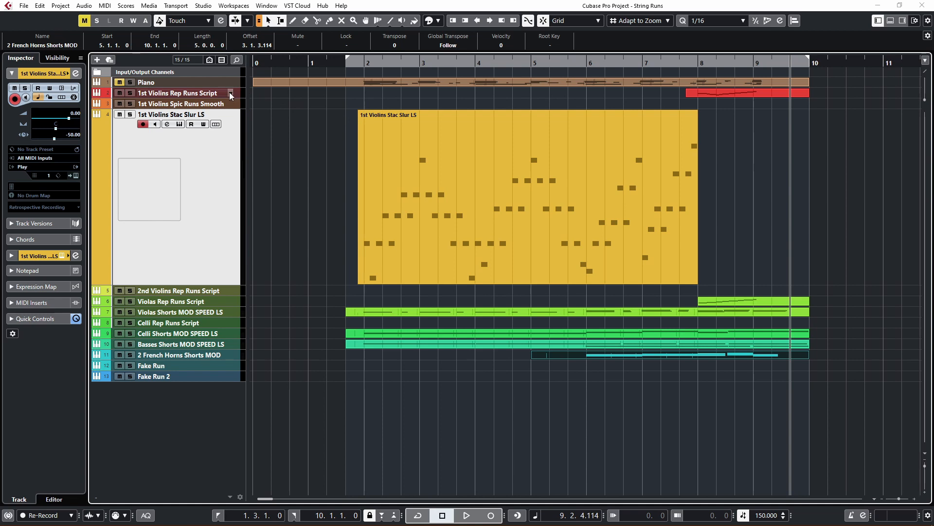
Step: Open the 1st Violins Rep Runs Script part in the Key Editor and play its run from just before bar 8
click(718, 93)
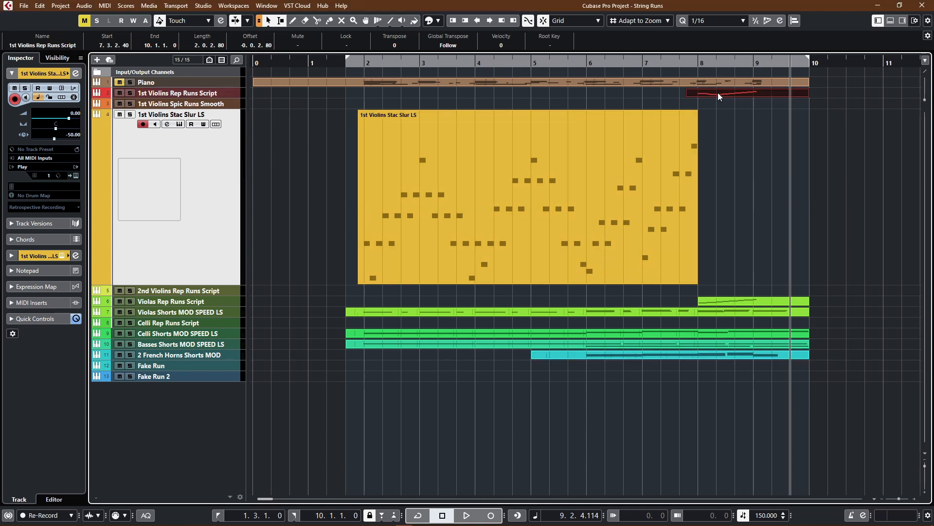
double_click(718, 93)
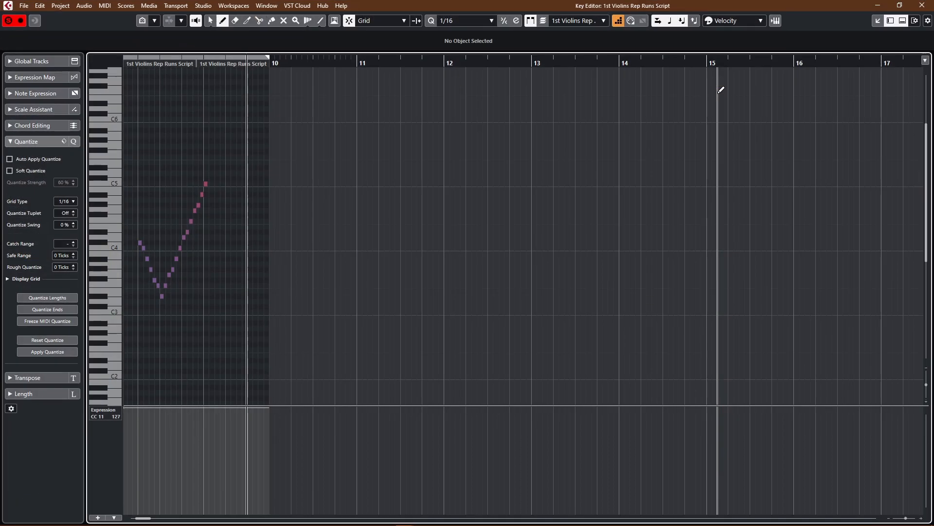
scroll(589, 192, right, 3)
scroll(589, 191, up, 3)
scroll(589, 192, left, 1)
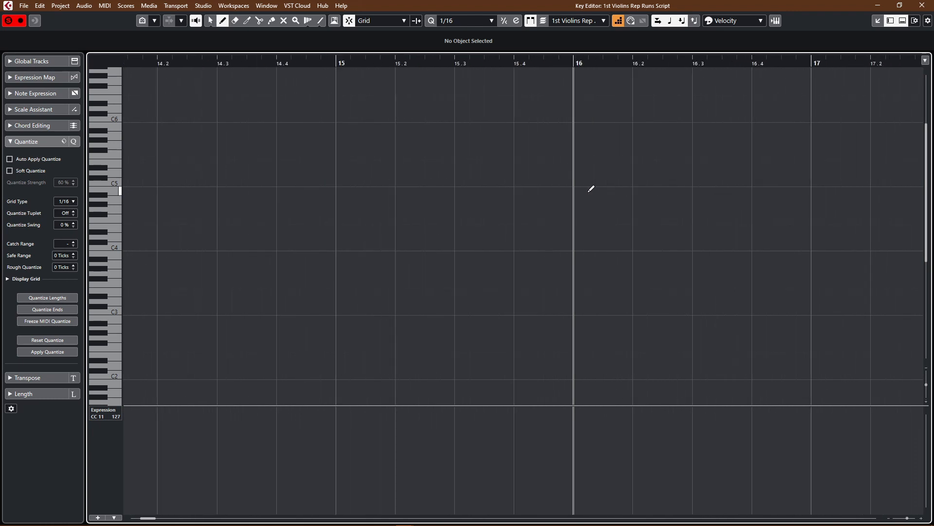
key(shift+f)
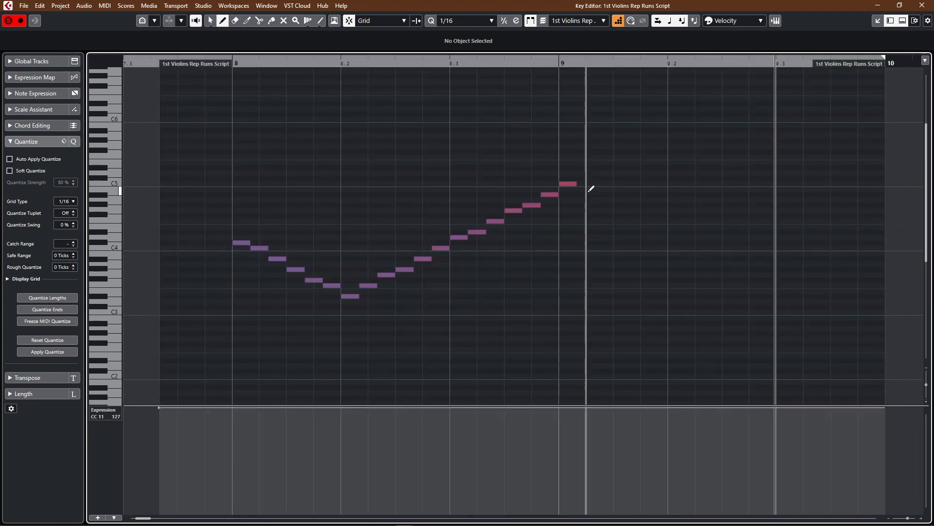
click(146, 65)
key(space)
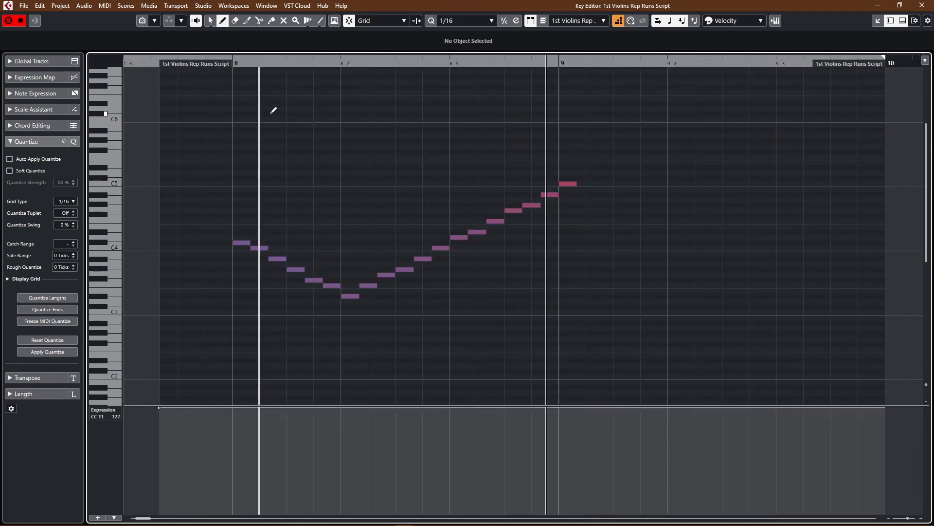
key(space)
key(Return)
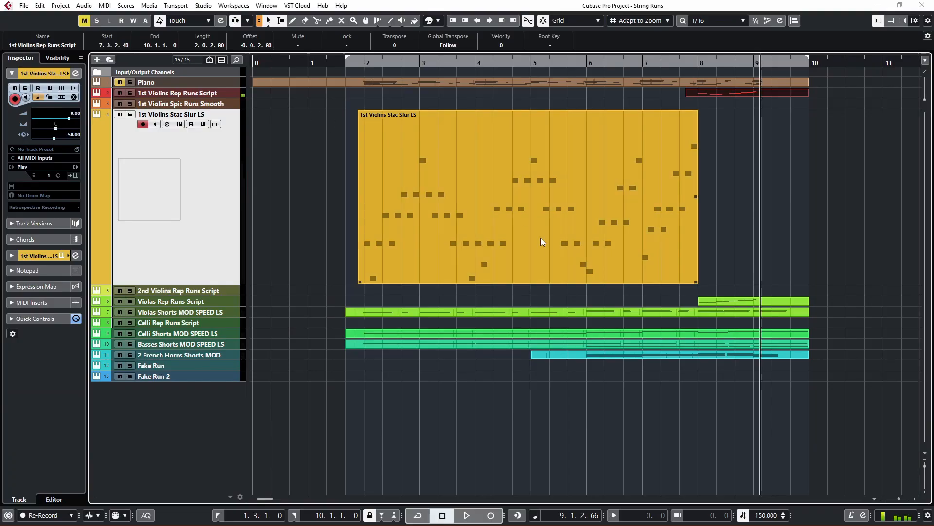
Step: Open the Violas Rep Runs Script part in the Key Editor and play its rising run from just before bar 8
double_click(733, 299)
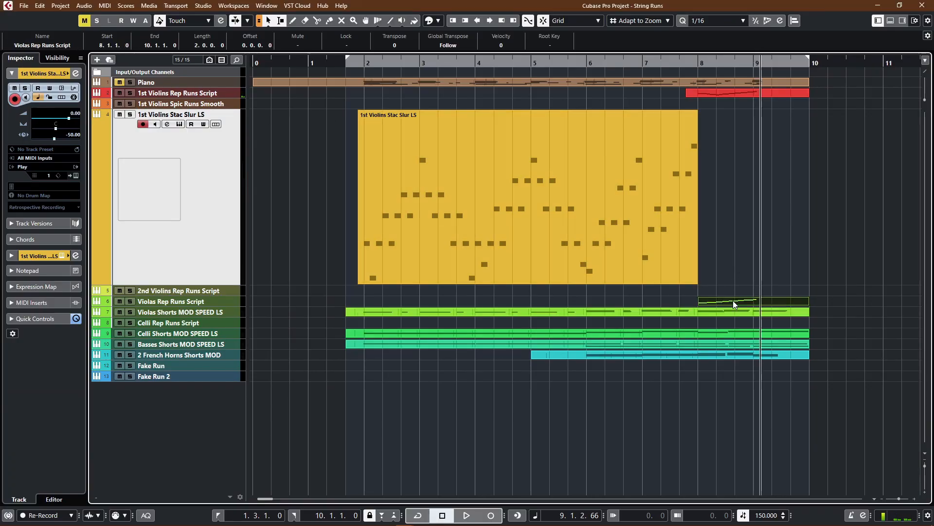
scroll(737, 297, left, 5)
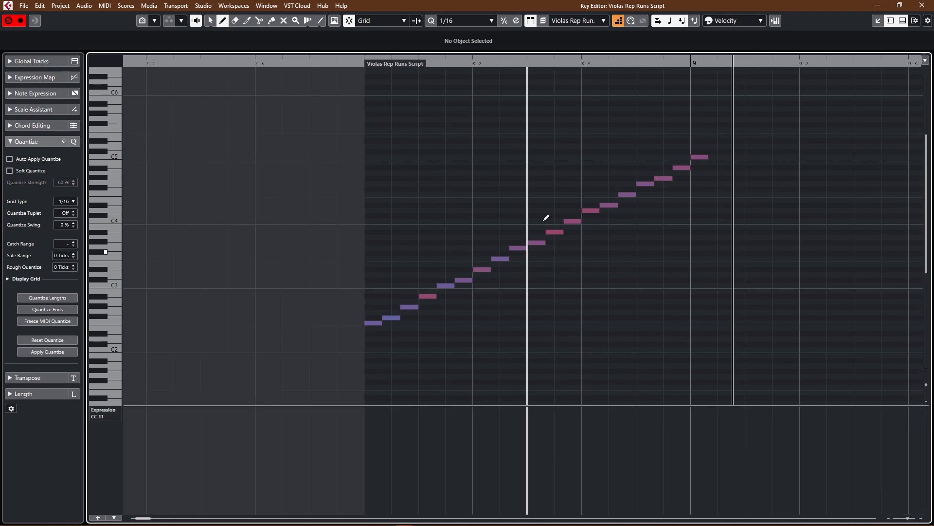
click(340, 63)
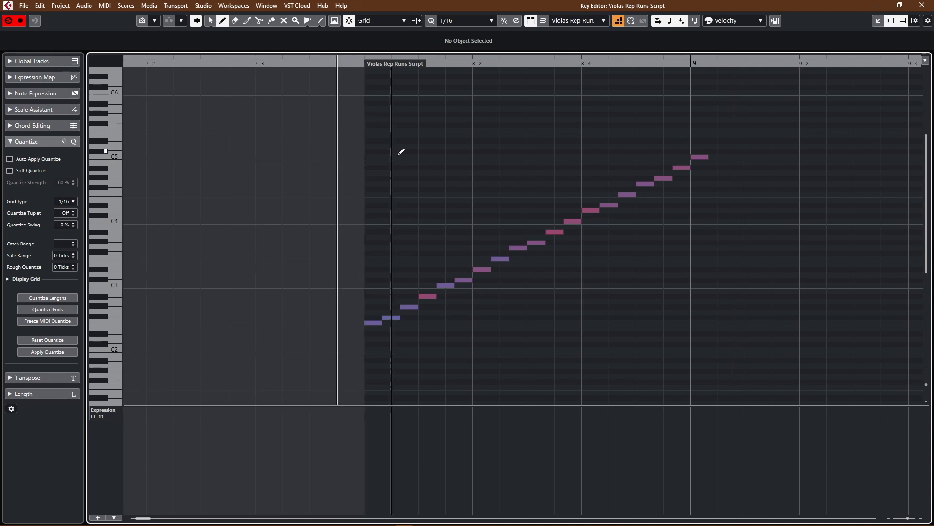
key(space)
key(space)
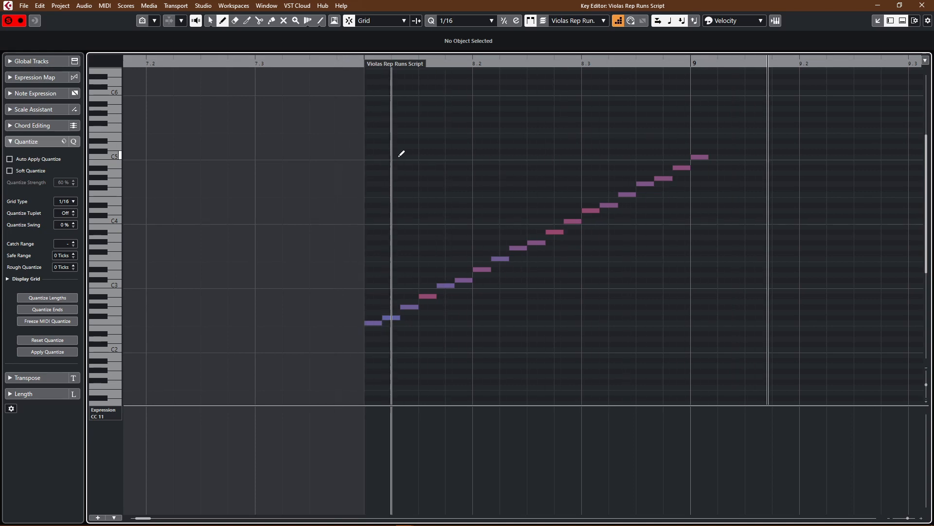
key(Return)
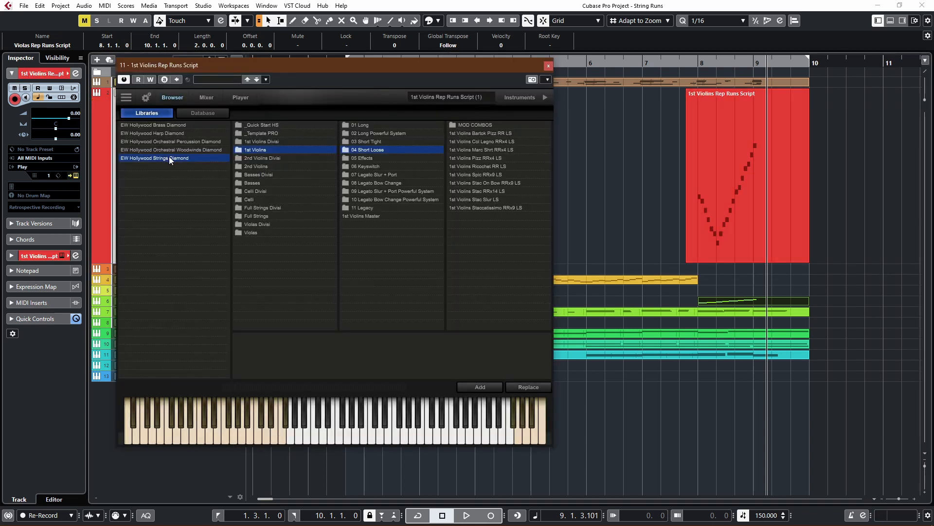
Step: Browse the Hollywood Strings library to the 1st Violins Effects, Playable Runs patches and select 1st Violins Rep Runs Script
click(171, 158)
click(262, 150)
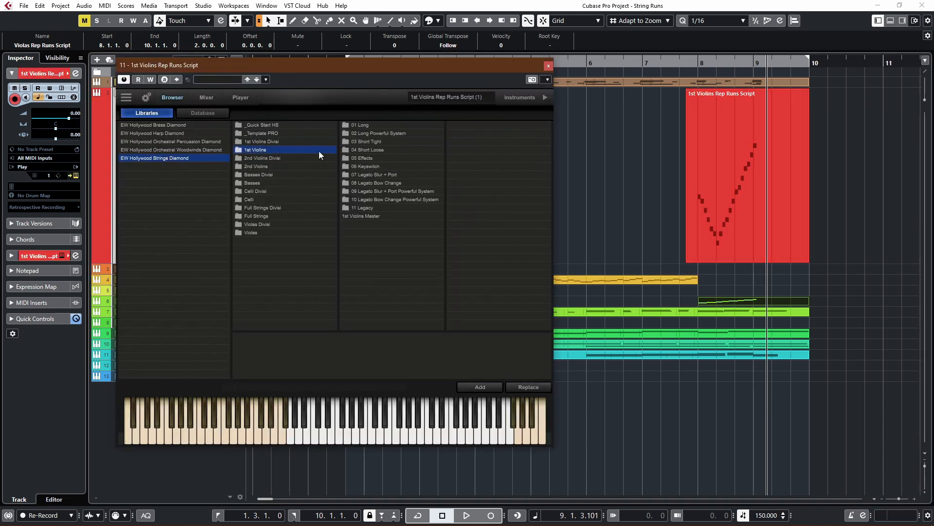
click(366, 158)
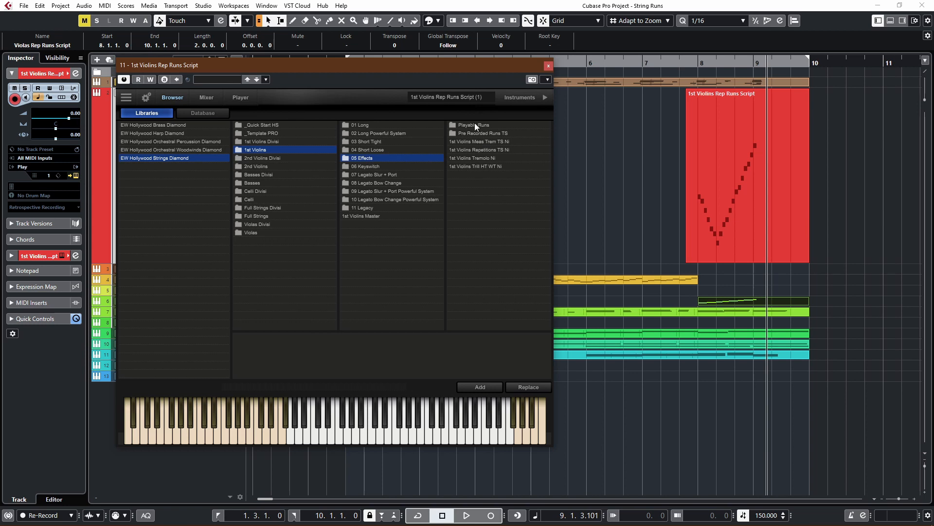
click(476, 126)
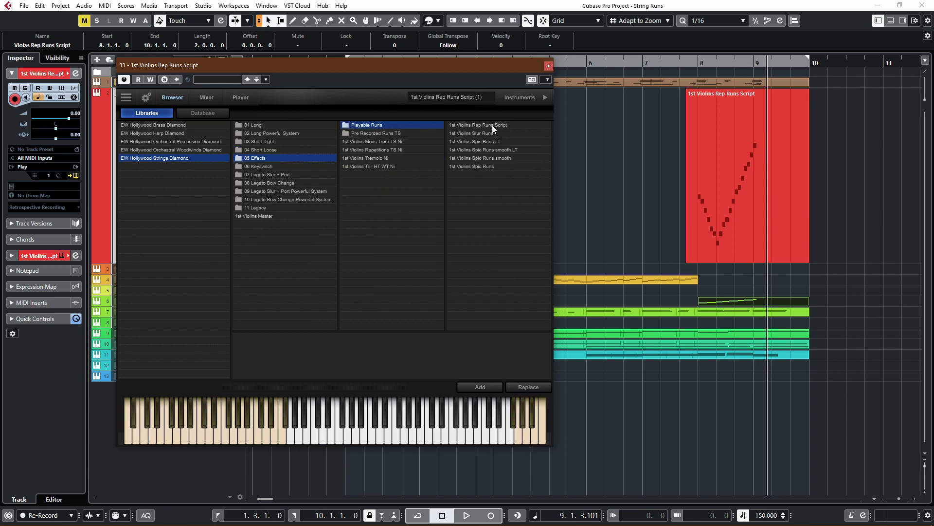
click(492, 124)
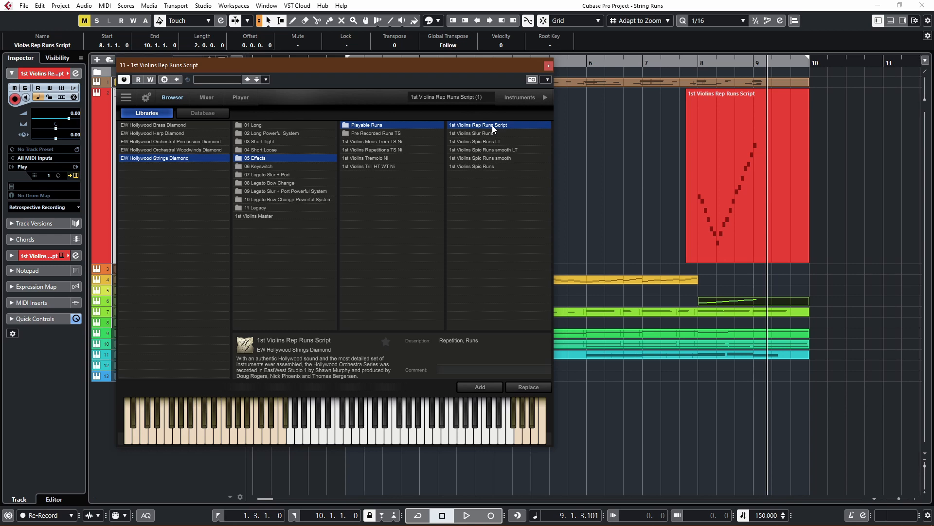
Step: Show the on-screen keyboard and audition the 1st Violins Slur Runs and Spic Runs smooth patches, playing the run from just before bar 8
key(alt+k)
drag(435, 63, 415, 17)
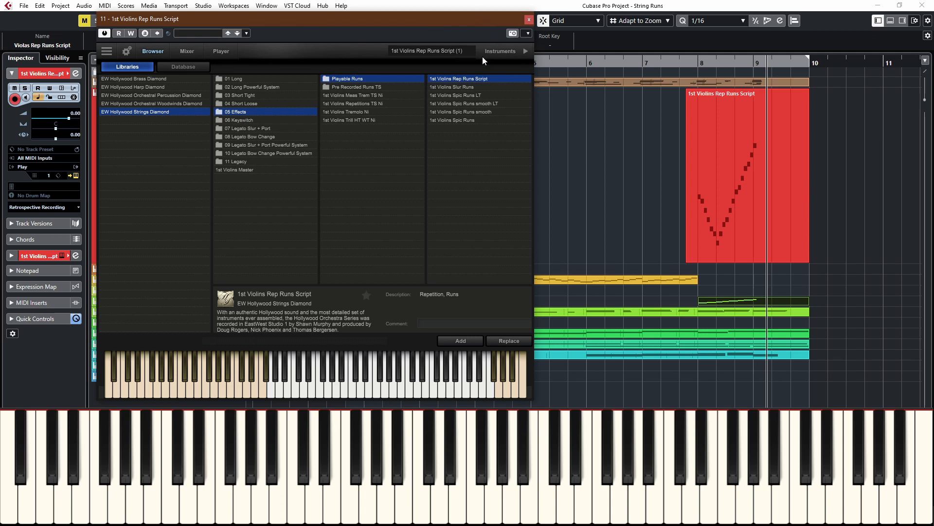
click(452, 88)
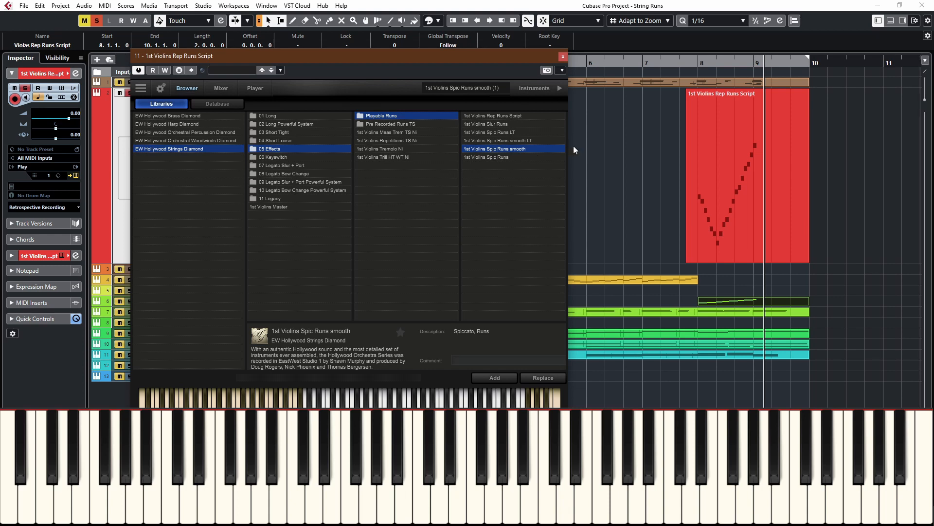
click(687, 61)
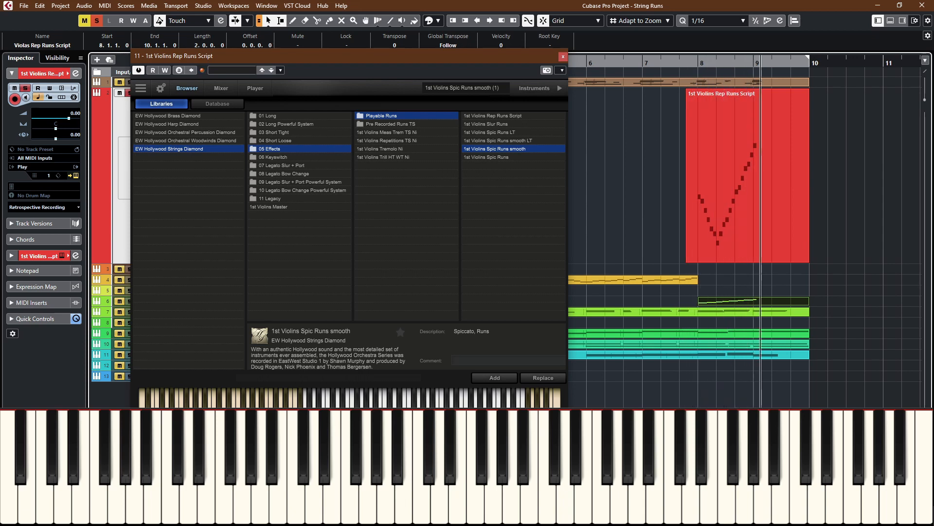
click(685, 64)
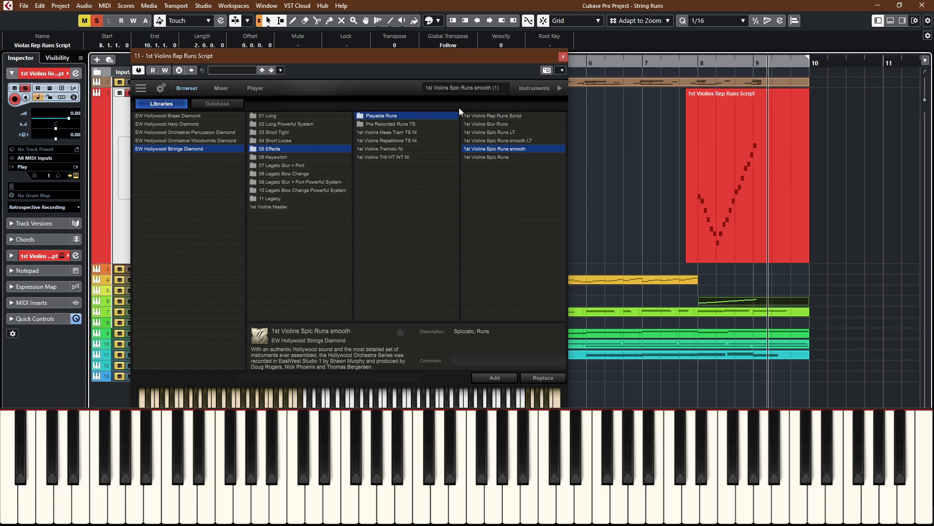
Step: Reload the 1st Violins Rep Runs Script patch, close the instrument window and unsolo its track
double_click(486, 115)
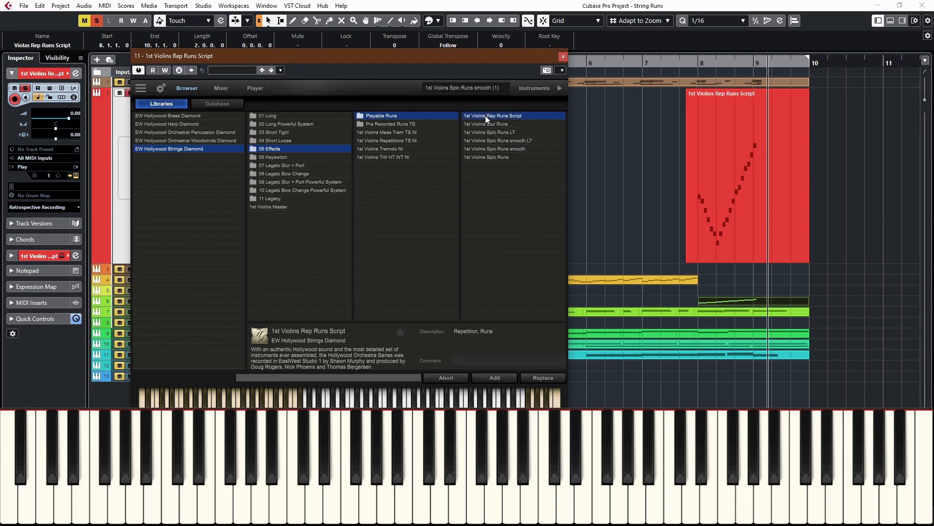
click(563, 57)
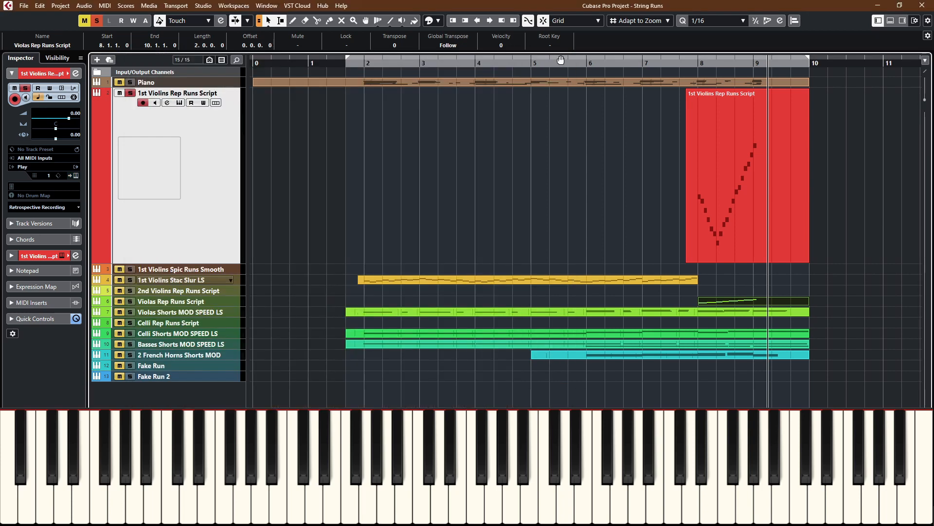
click(130, 93)
Step: Reopen the track's instrument and load 2nd Violins Rep Runs Script from the 2nd Violins Effects, Playable Runs folder
click(179, 103)
click(273, 148)
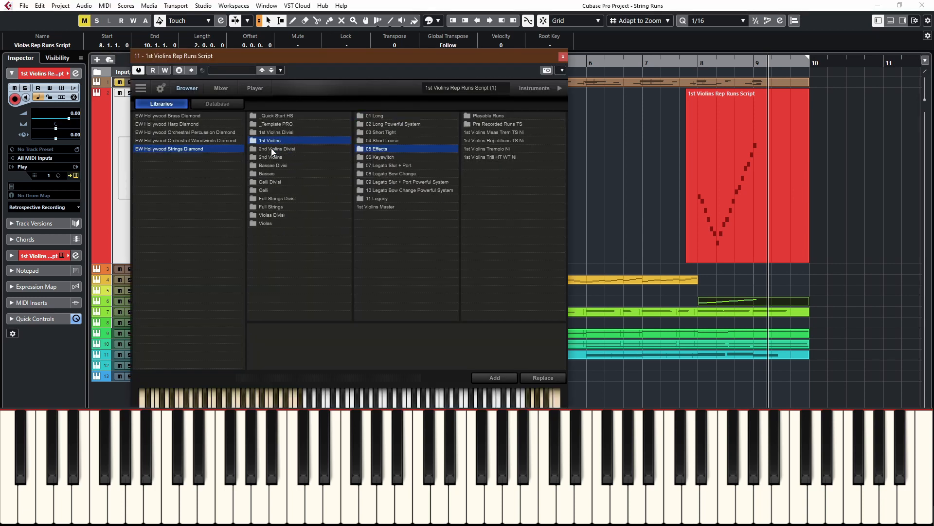
click(266, 156)
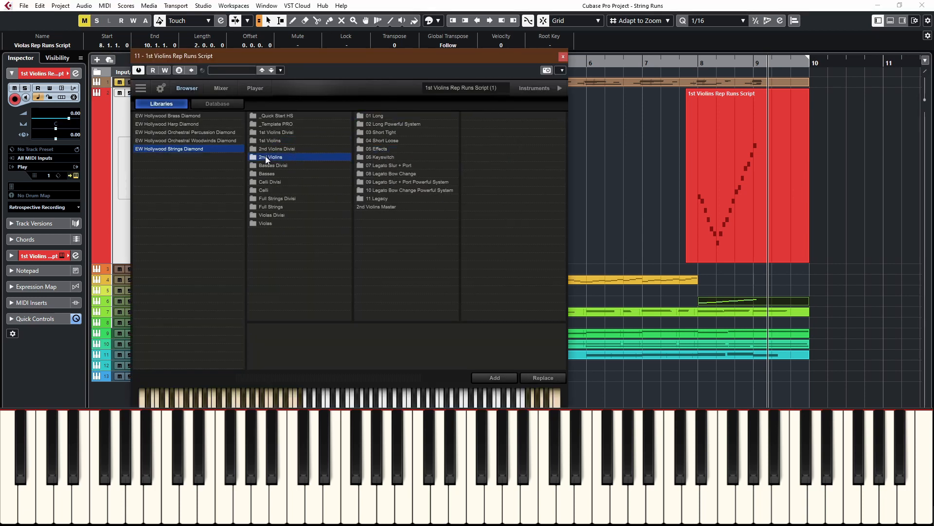
click(378, 149)
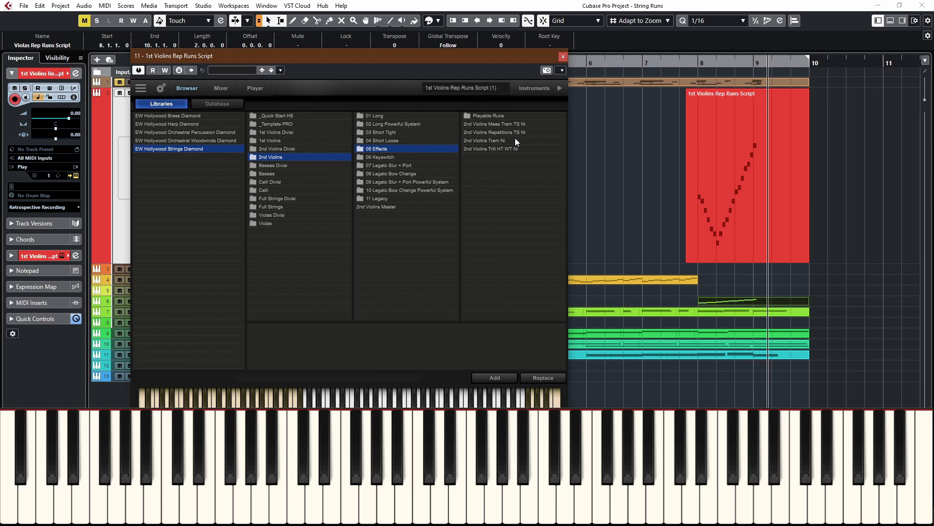
click(489, 115)
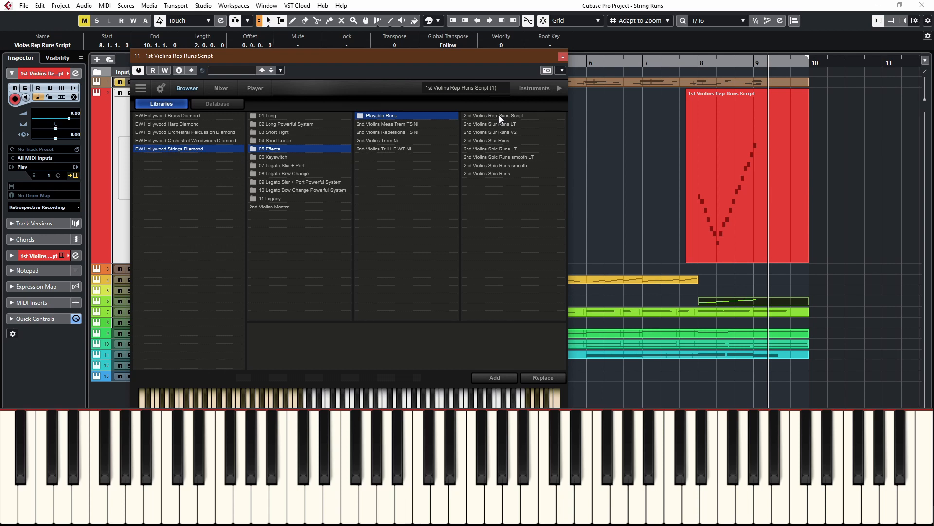
click(500, 118)
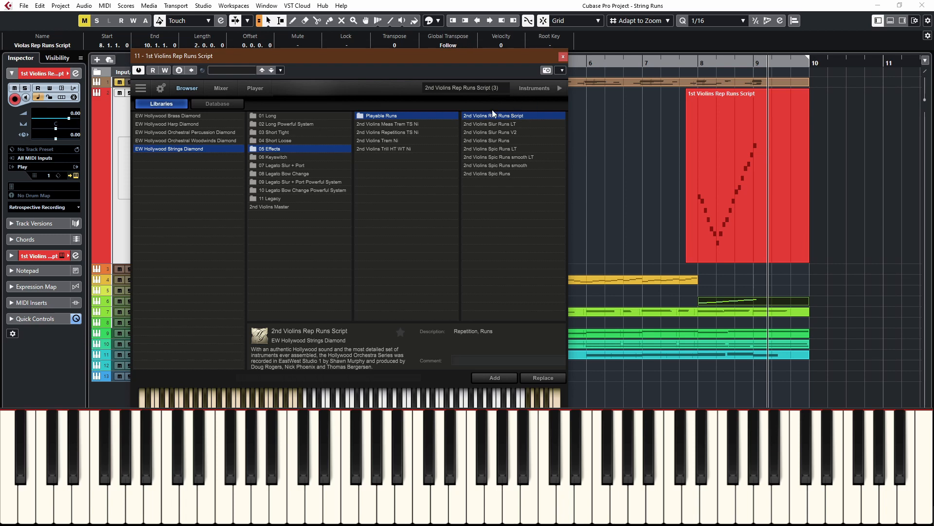
Step: Load the Violas Rep Runs Script patch from the Violas Effects, Playable Runs folder
click(277, 157)
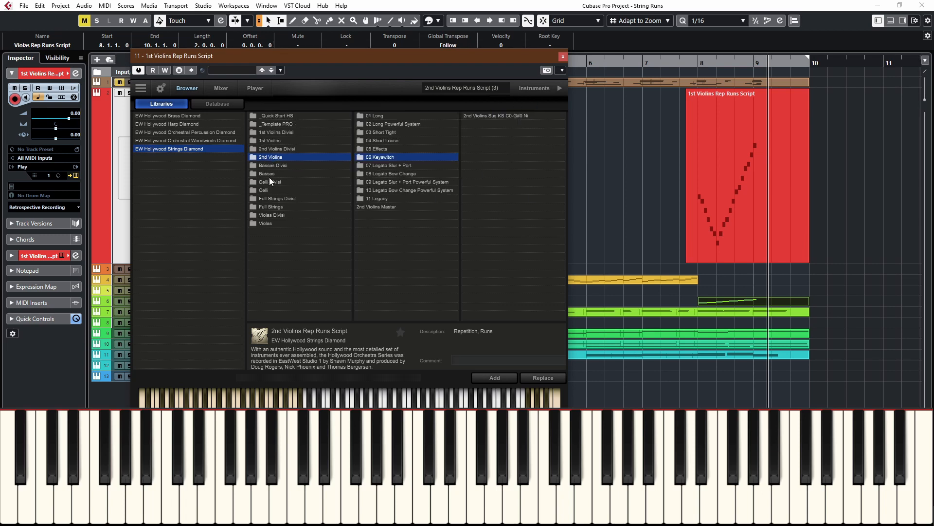
click(266, 223)
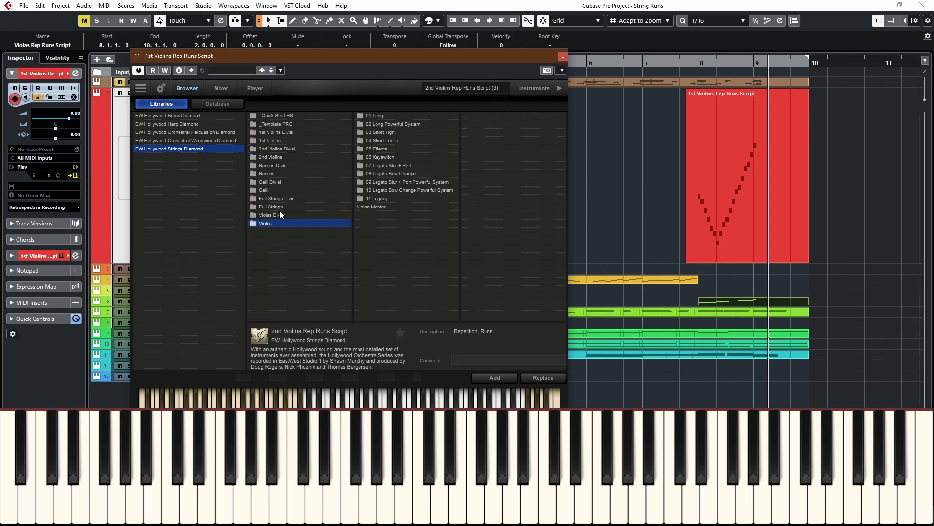
click(379, 149)
click(507, 114)
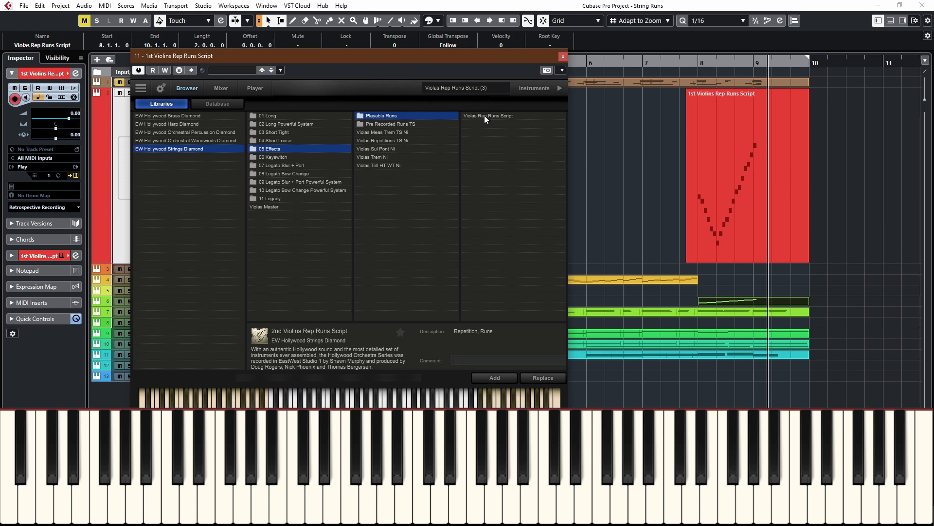
Step: Browse the Celli Effects, Playable Runs patches and the Basses folder's Short Loose patches
click(267, 148)
click(267, 190)
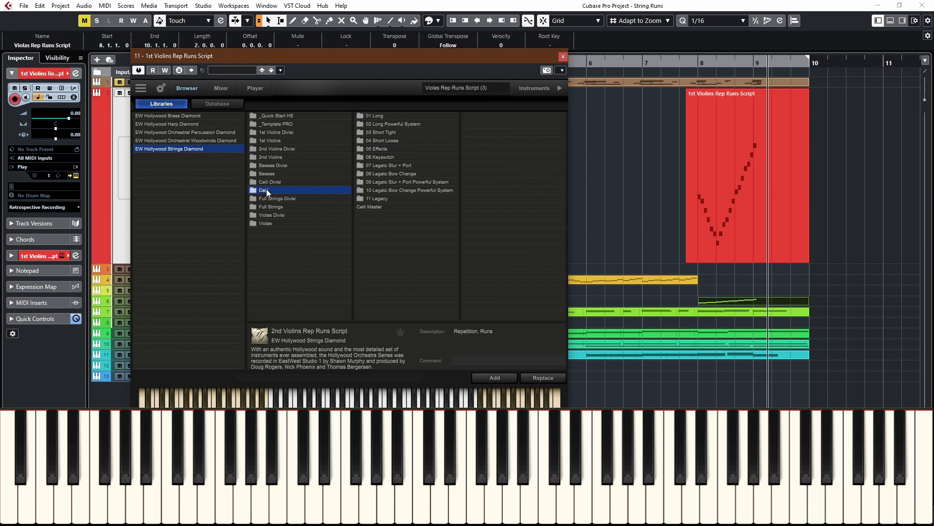
click(381, 149)
click(484, 117)
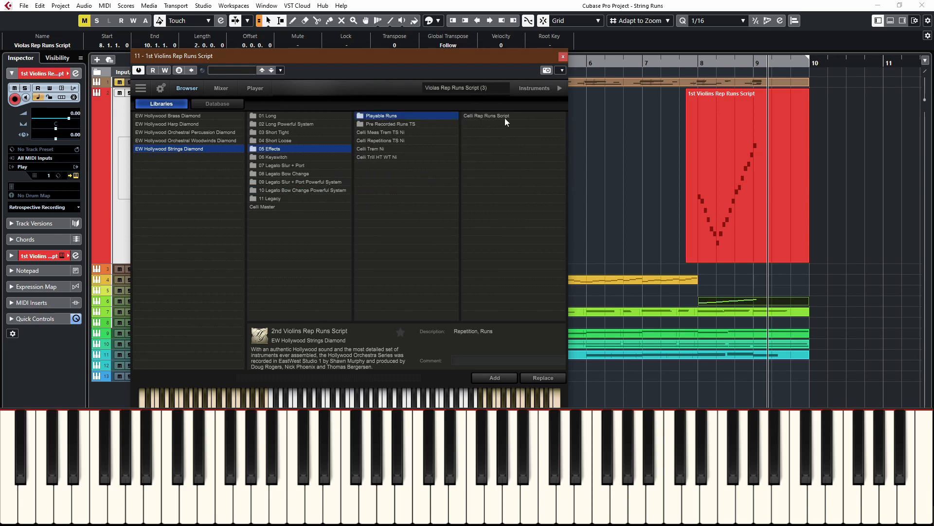
click(272, 149)
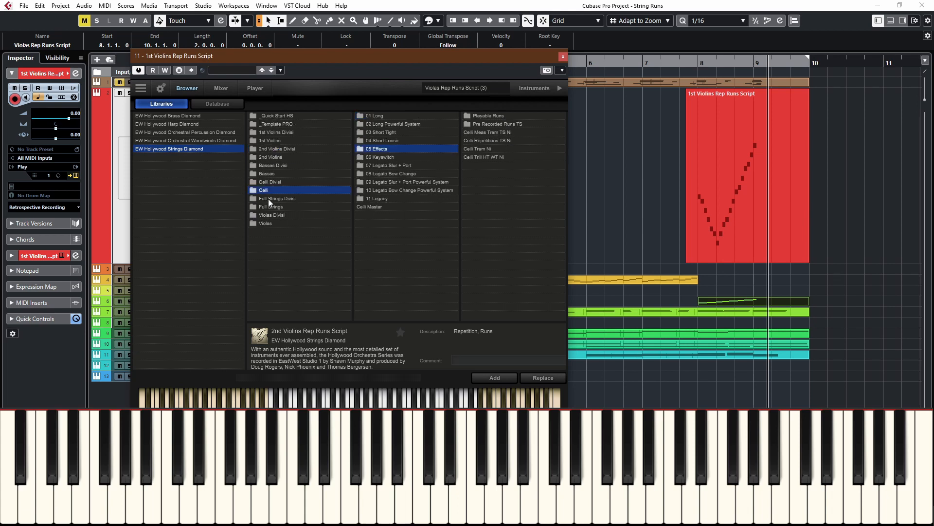
click(269, 174)
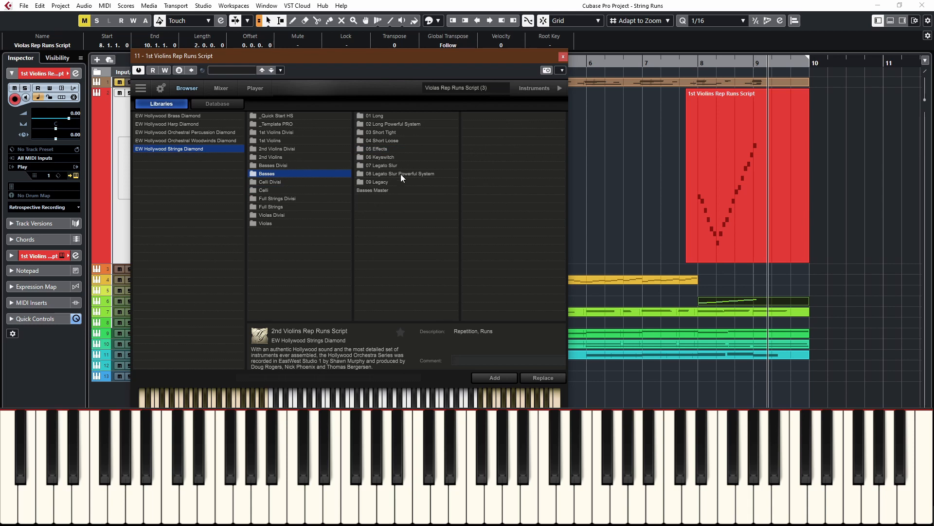
click(384, 141)
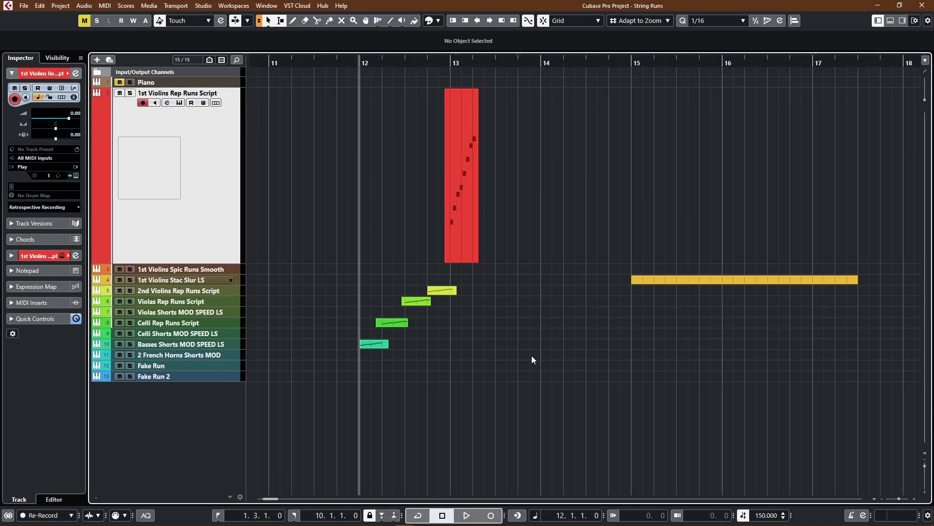
Step: Play the layered string runs from bar 12 and examine the 1st Violins Rep Runs Script part near bar 13 in the Key Editor
key(space)
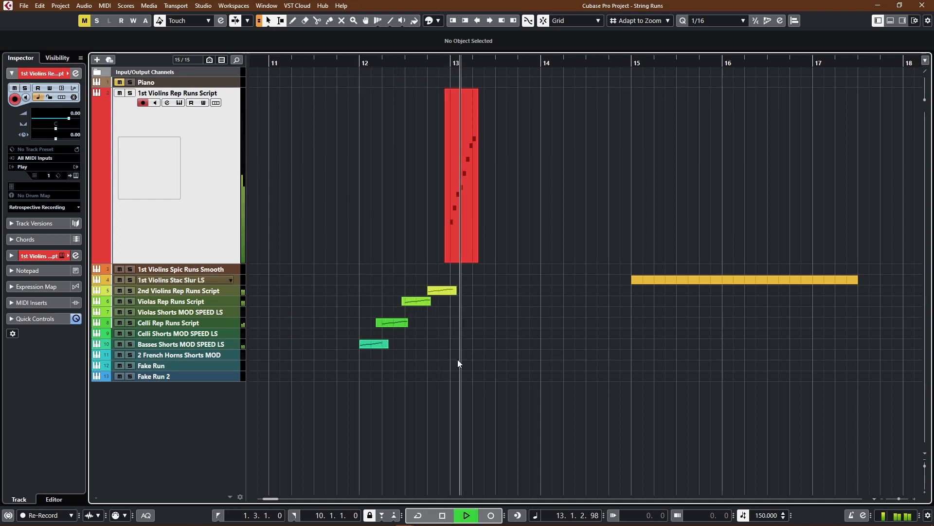
key(space)
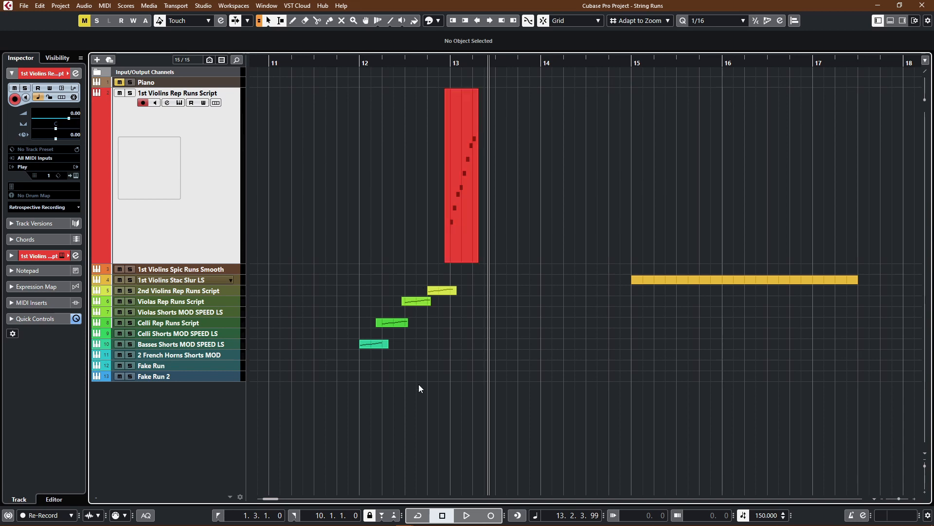
click(465, 257)
double_click(465, 257)
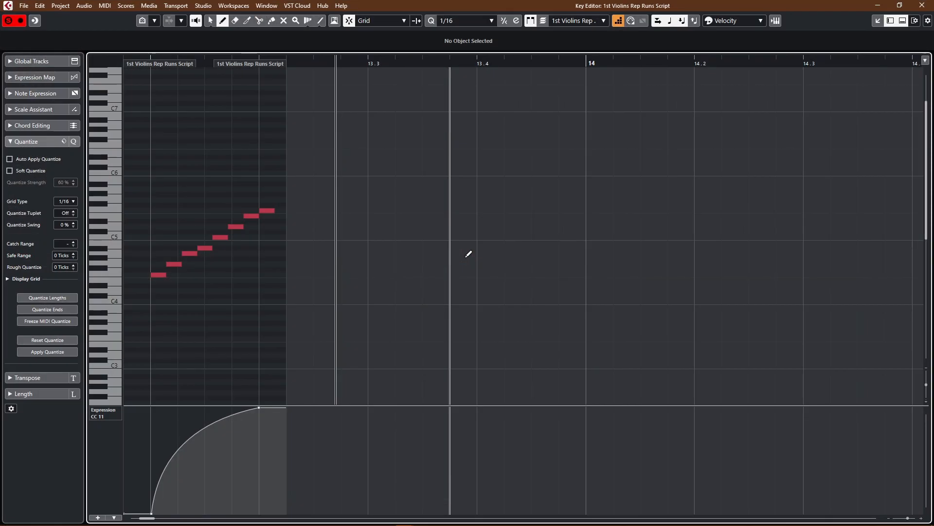
scroll(313, 278, left, 2)
scroll(313, 278, left, 6)
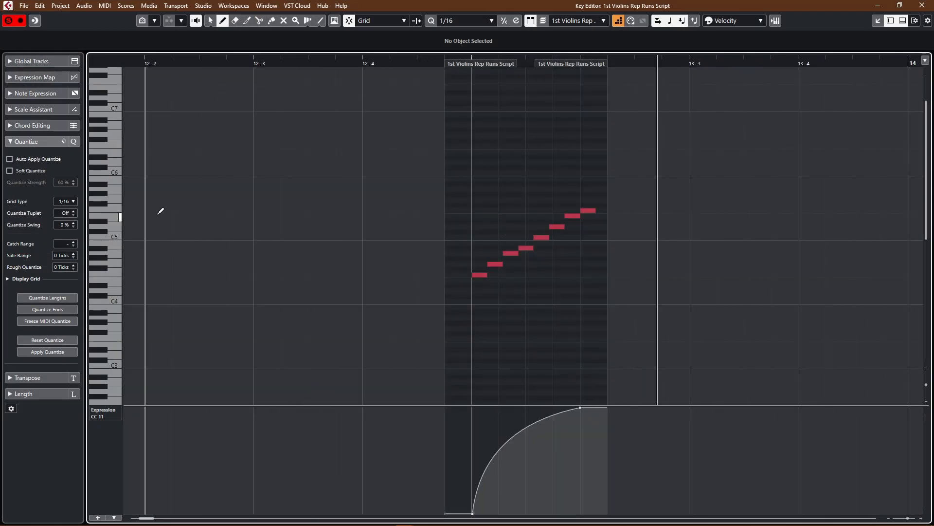
scroll(464, 285, up, 2)
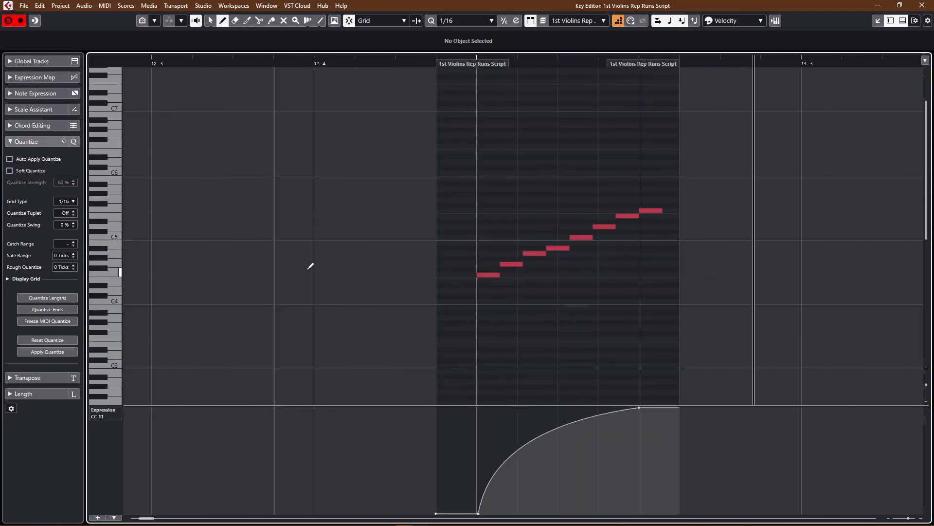
Step: Set the quantize tuplet to 7 and the grid type to 1/4
click(74, 212)
click(74, 212)
click(74, 212)
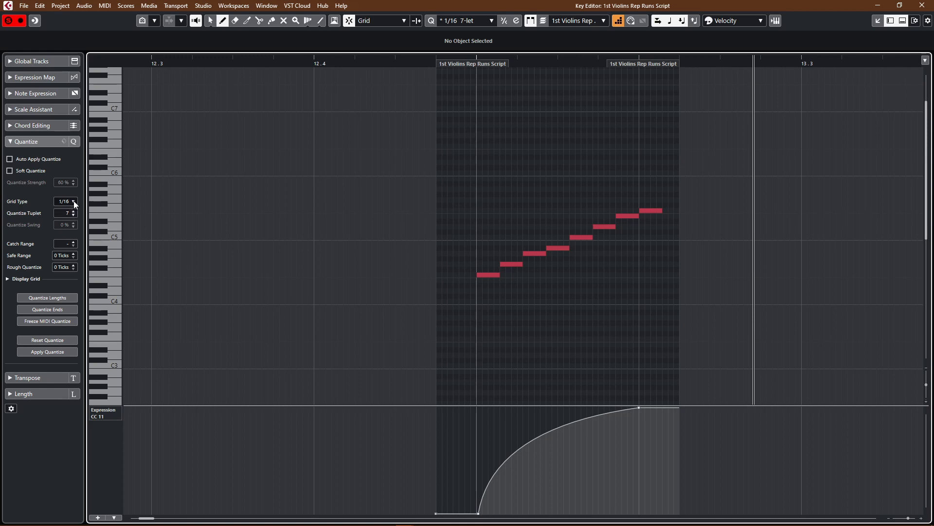
click(74, 201)
click(77, 233)
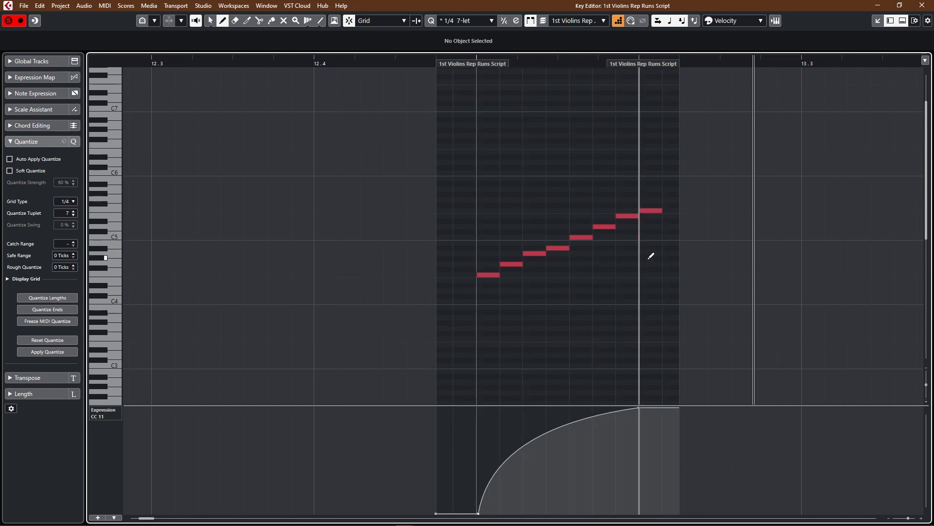
Step: Return to the project and draw a new part from bar 14 to 14.4.3 on the 1st Violins Rep Runs Script track
key(Return)
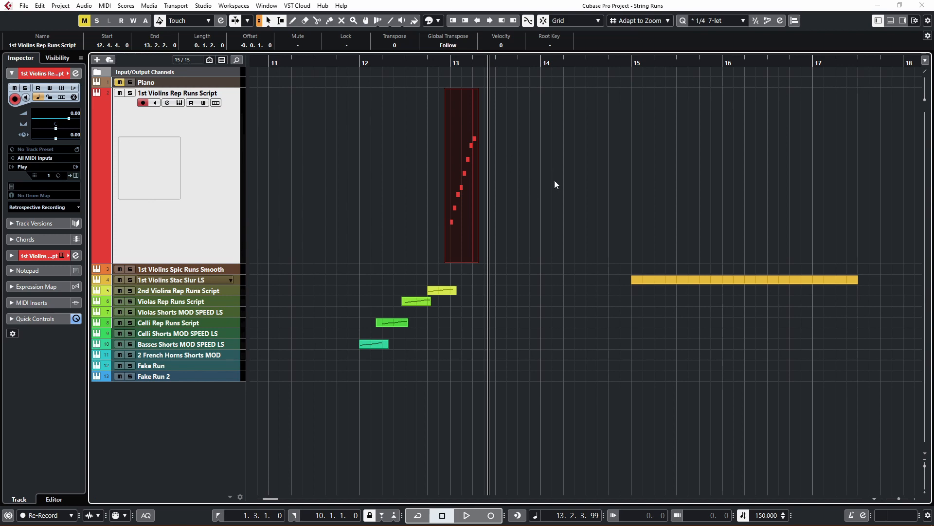
key(8)
drag(553, 178, 627, 186)
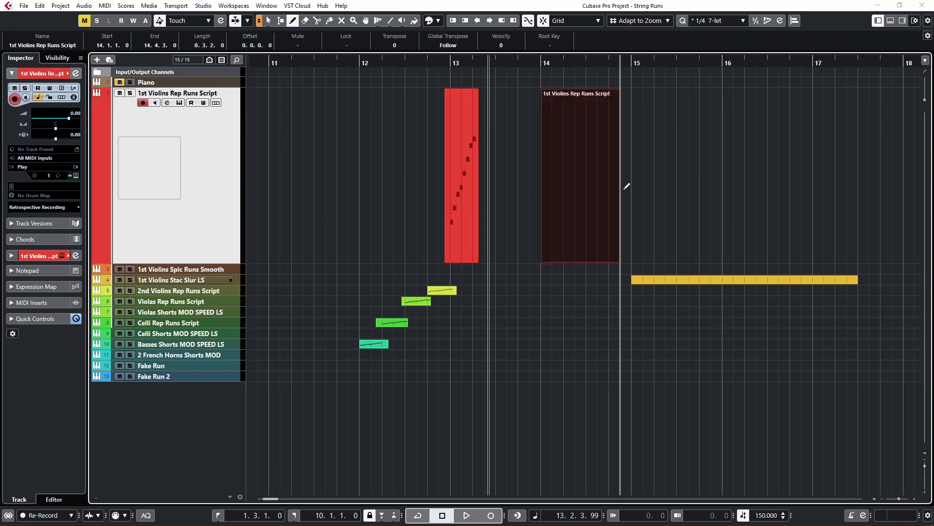
Step: Open the new part in the Key Editor, enter a rising eight-note septuplet run from F3 to F4 at bar 14, and play it
key(Return)
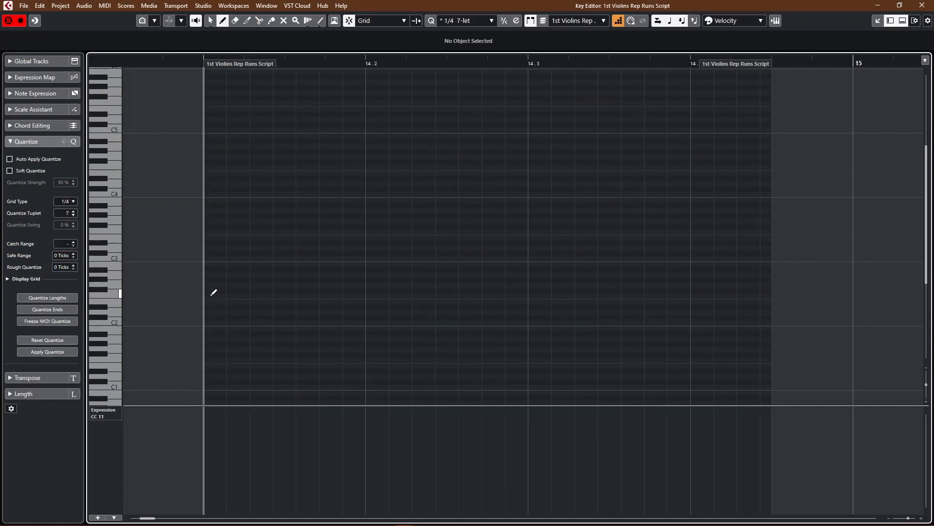
key(1)
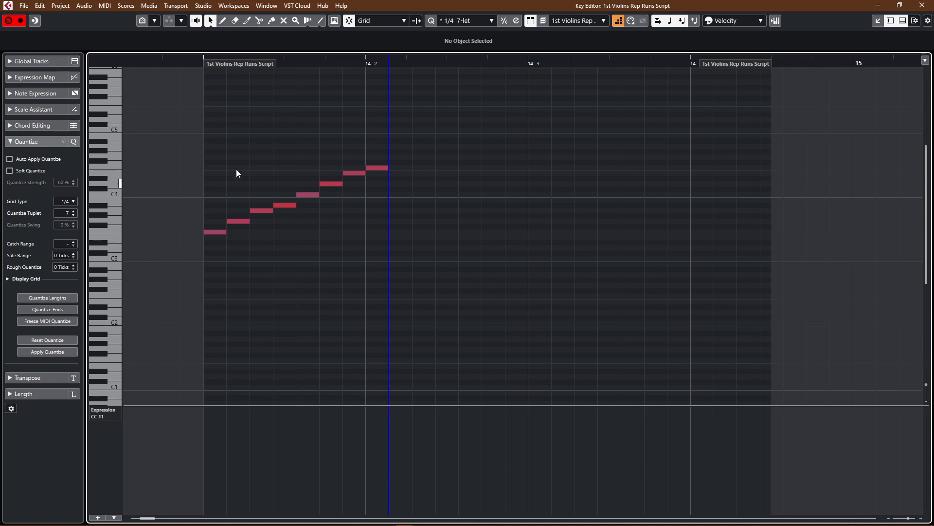
click(196, 63)
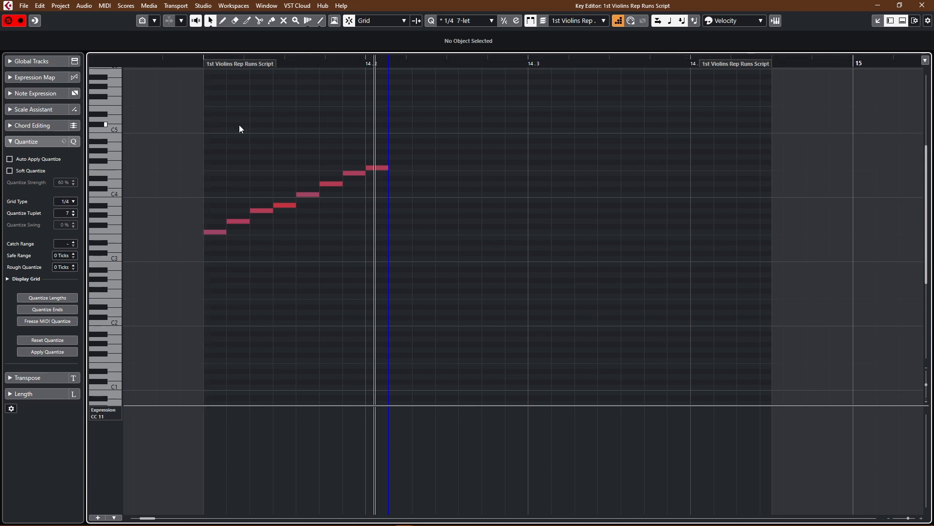
Step: Extend the septuplet run at bar 14 with notes descending from F4 back to F3, play it, and return to the project
scroll(365, 171, up, 3)
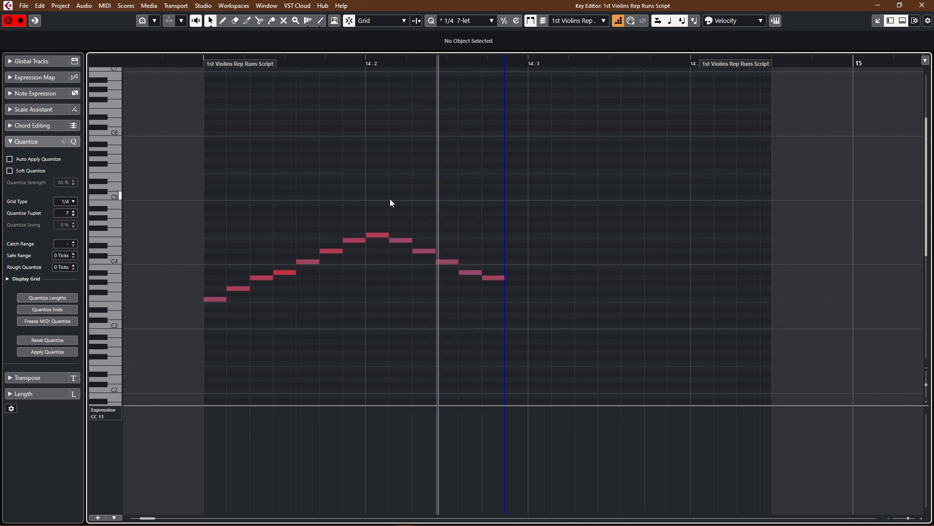
click(197, 59)
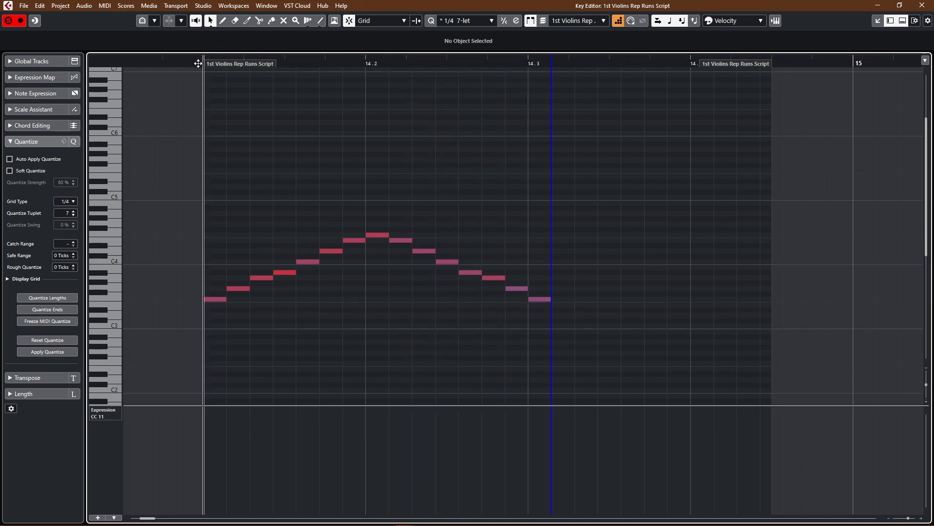
key(space)
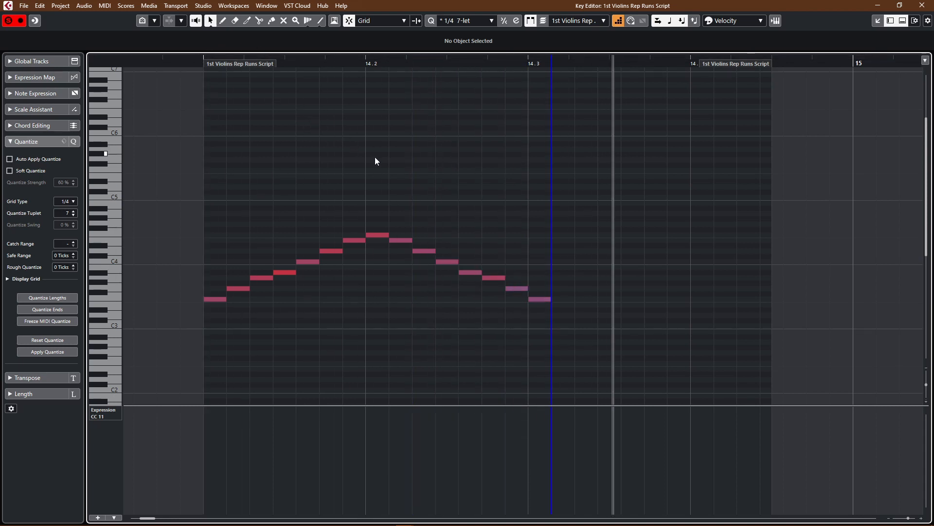
key(Return)
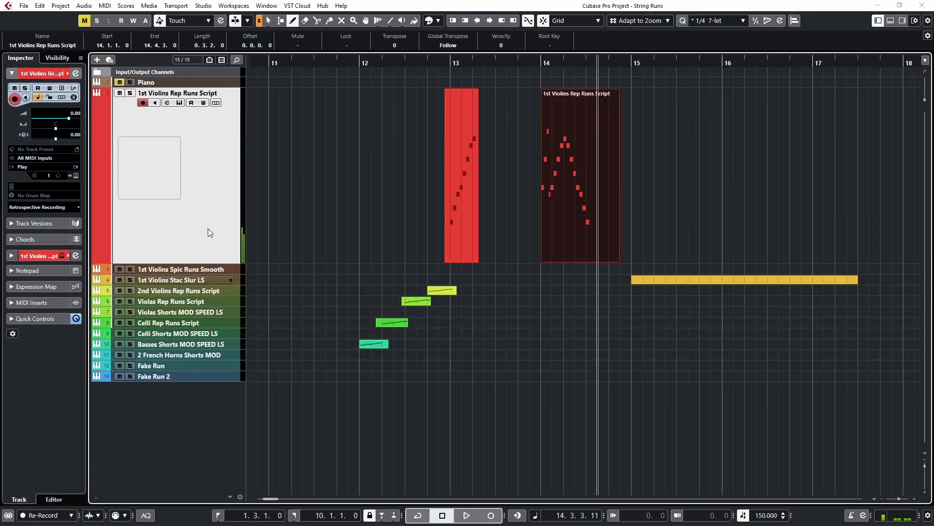
Step: Open the Basses Shorts MOD SPEED LS part in the Key Editor, play its run from bar 12, and return to the project
click(371, 344)
key(Return)
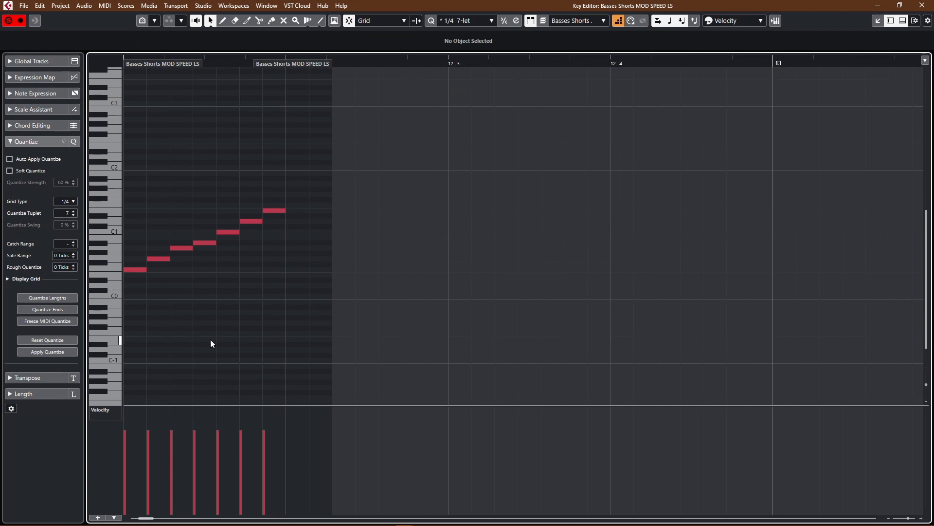
scroll(210, 339, left, 3)
click(264, 64)
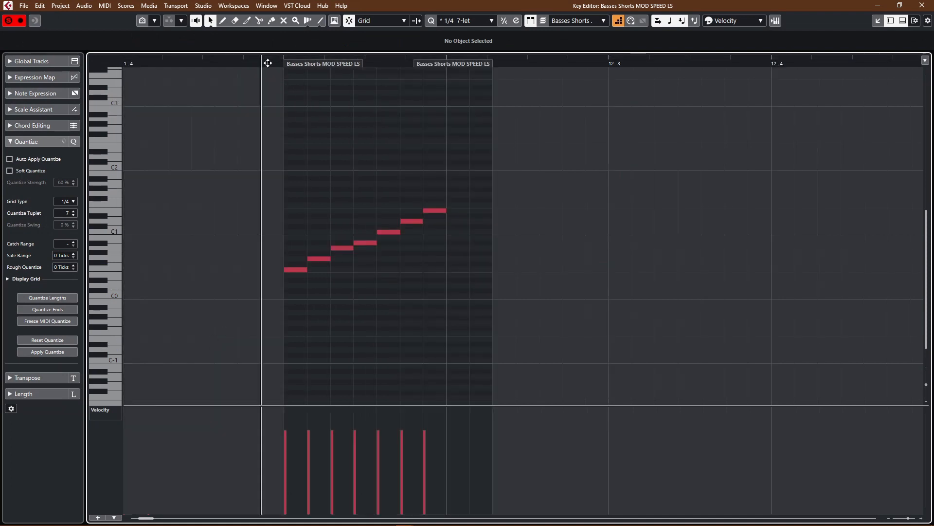
key(space)
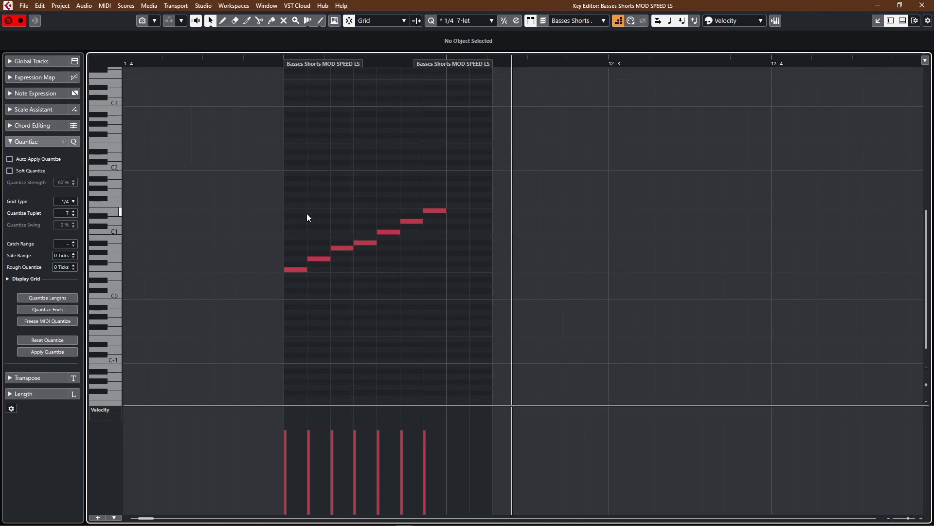
key(Escape)
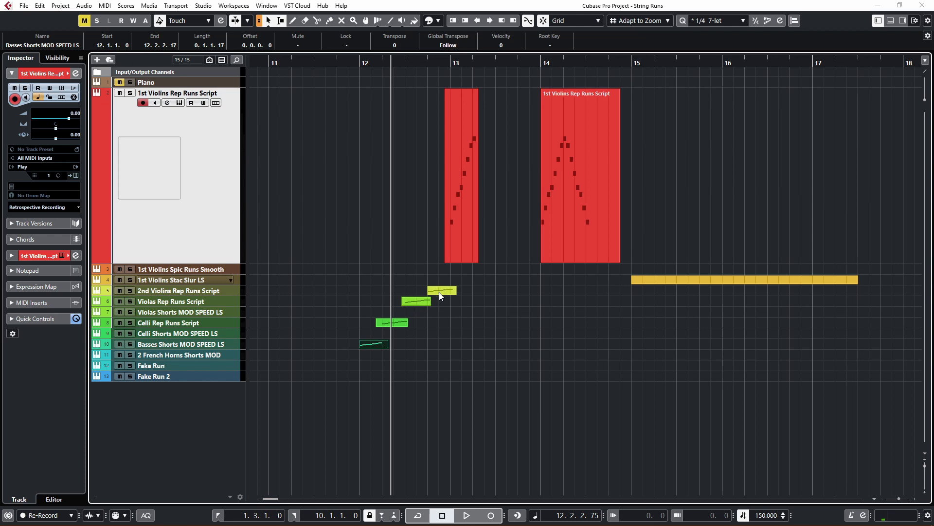
Step: Delete the 1st Violins Rep Runs Script part at bar 14
click(453, 241)
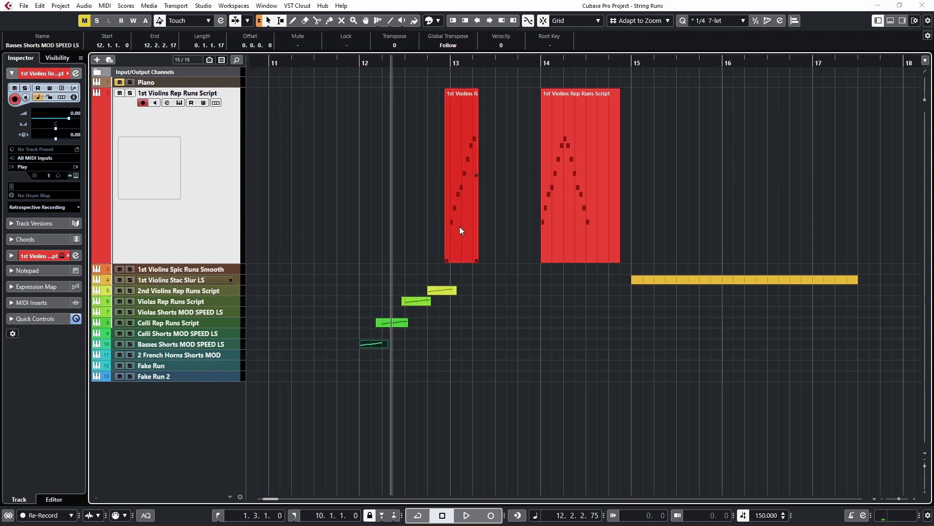
click(460, 227)
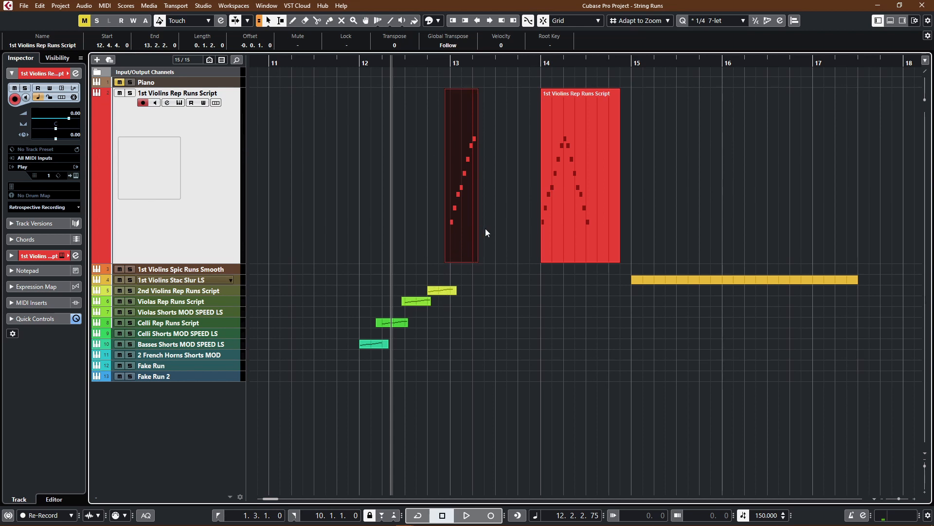
click(567, 248)
key(Delete)
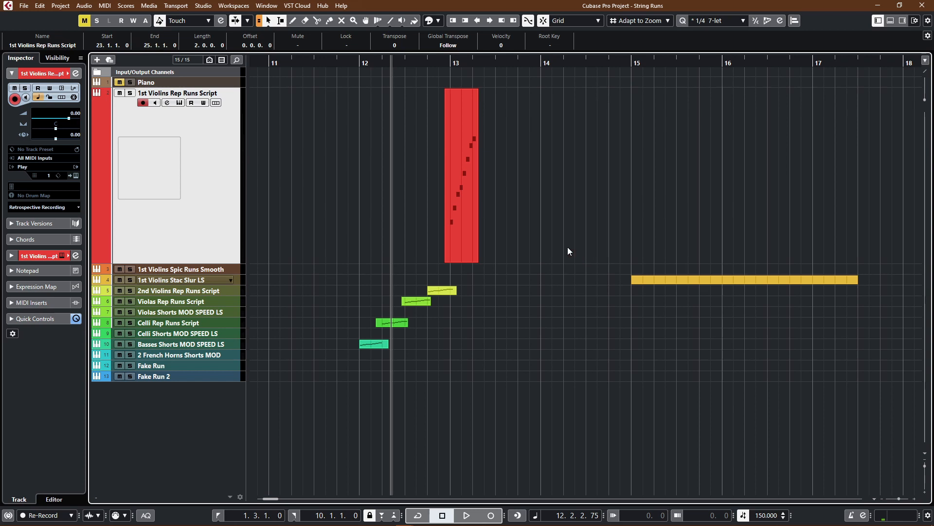
Step: Copy the 1st Violins Rep Runs Script part near bar 13 to 13.2.1 and reverse the copy so the run descends
click(477, 210)
ctrl+scroll(477, 212, up, 2)
ctrl+scroll(477, 211, up, 2)
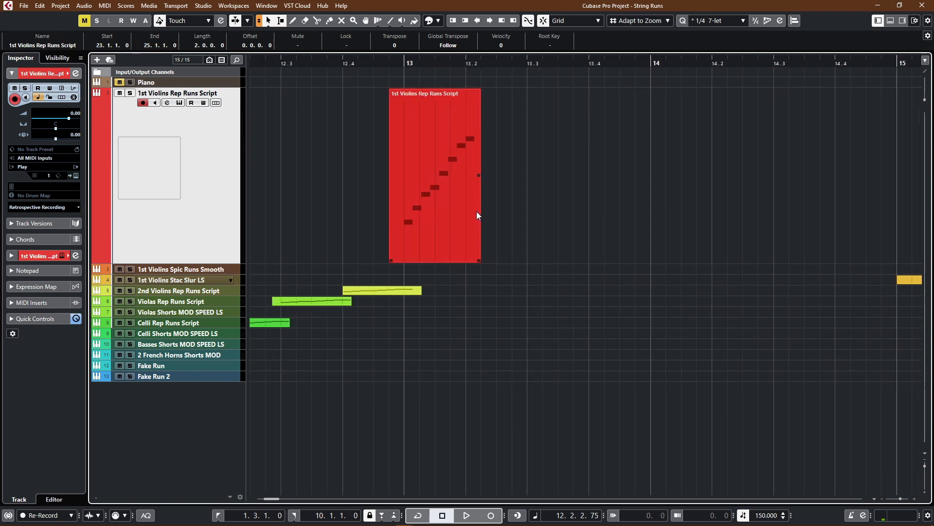
click(450, 234)
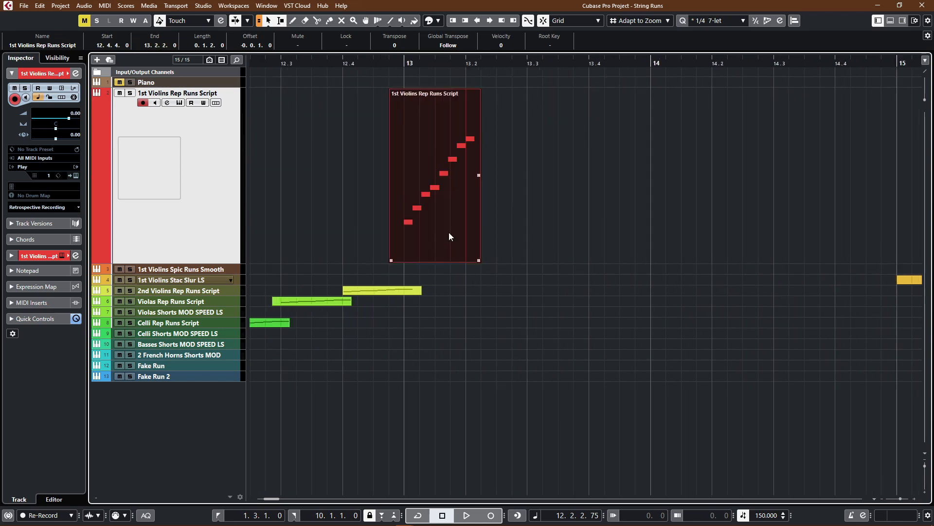
drag(449, 232, 520, 235)
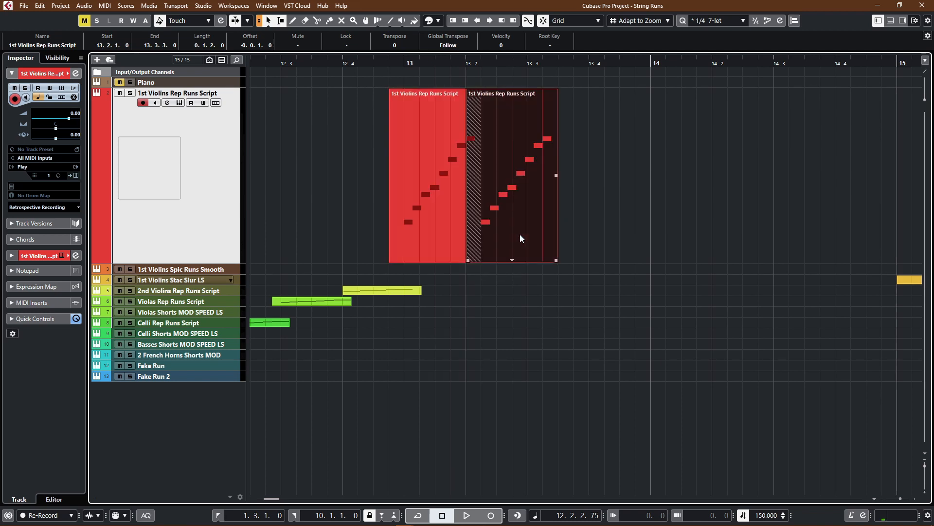
key(ctrl+r)
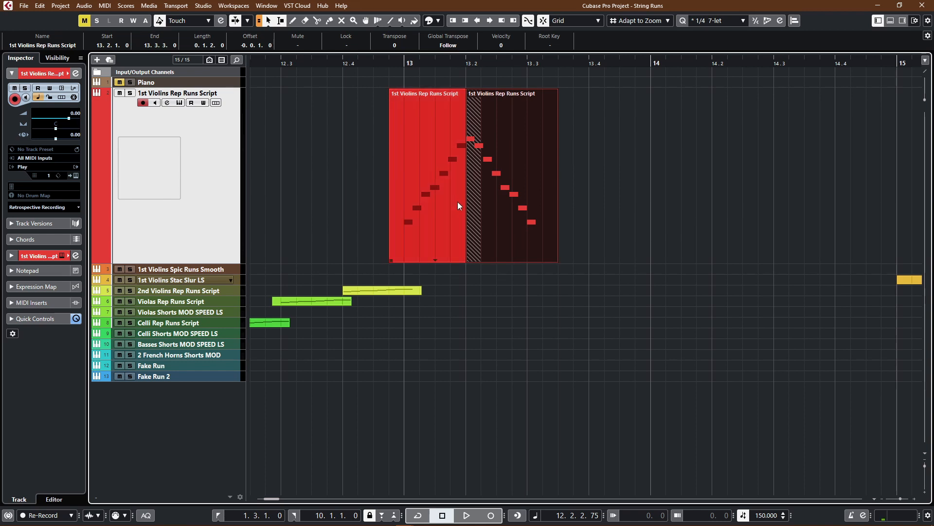
Step: Copy the 2nd Violins, Violas, Celli and Basses run parts to 13.3.1, 13.4.1, 13.4.4 and 14.2.1 respectively, and reverse each copy
drag(375, 295, 581, 294)
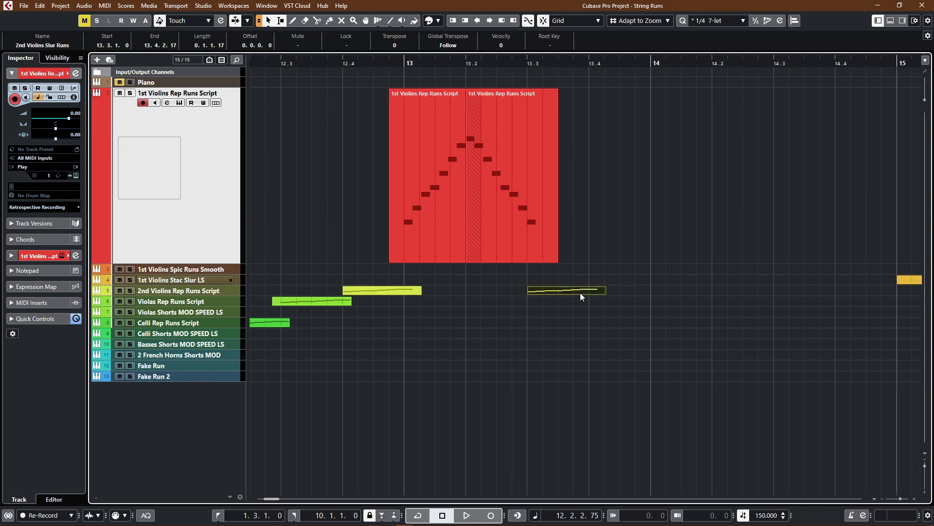
drag(313, 300, 631, 305)
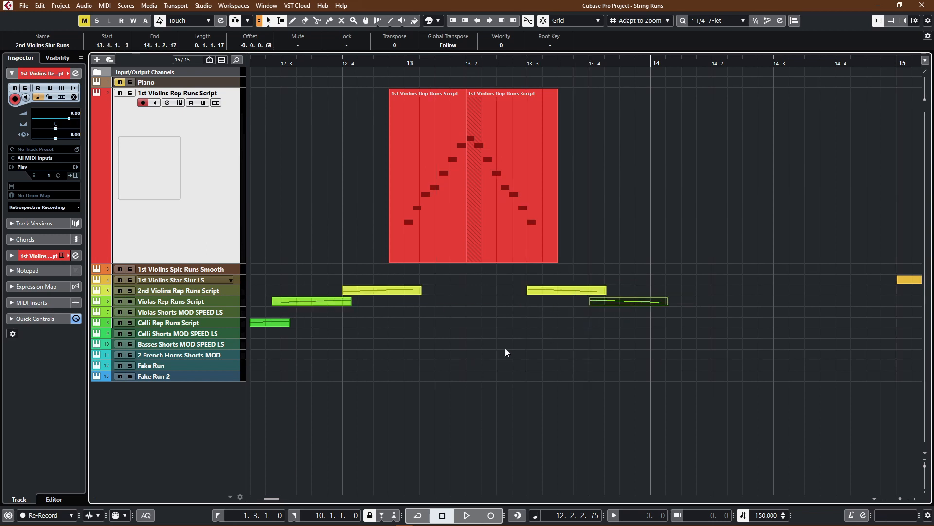
scroll(301, 335, down, 1)
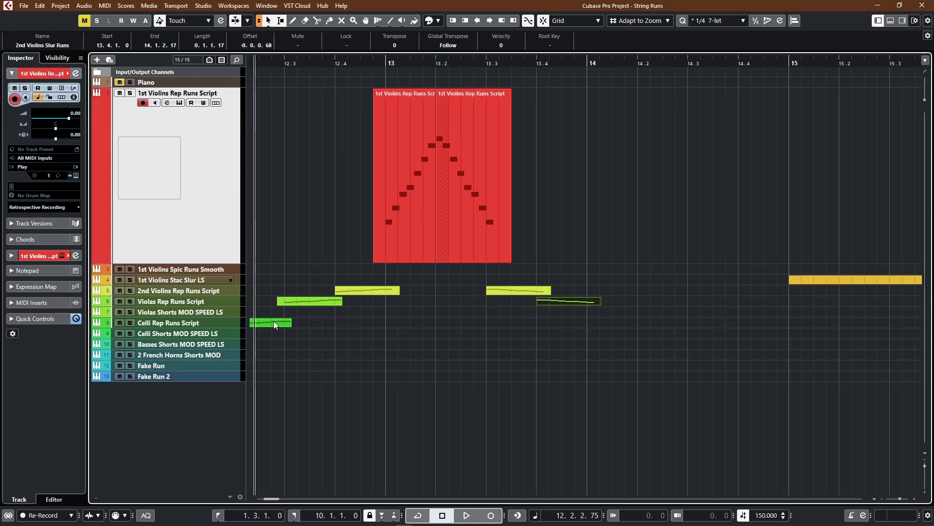
drag(274, 321, 619, 320)
scroll(534, 363, down, 1)
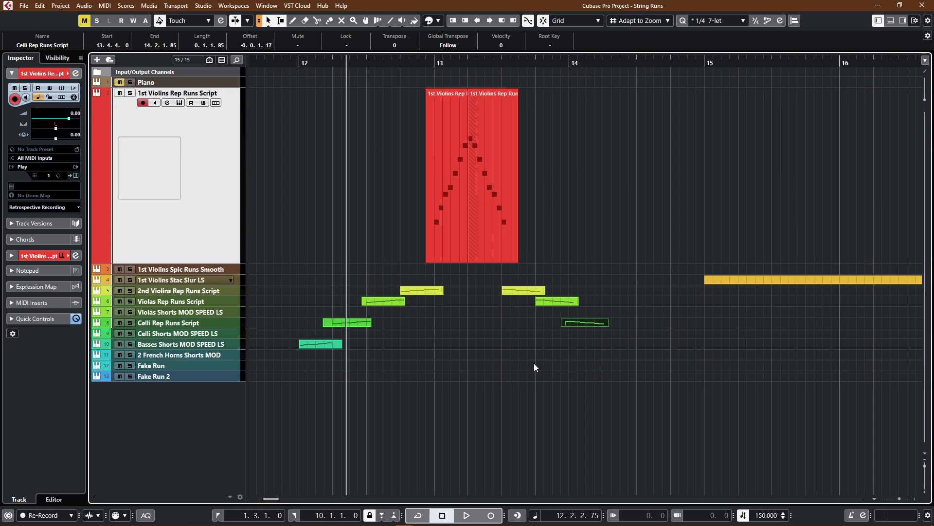
drag(328, 344, 632, 349)
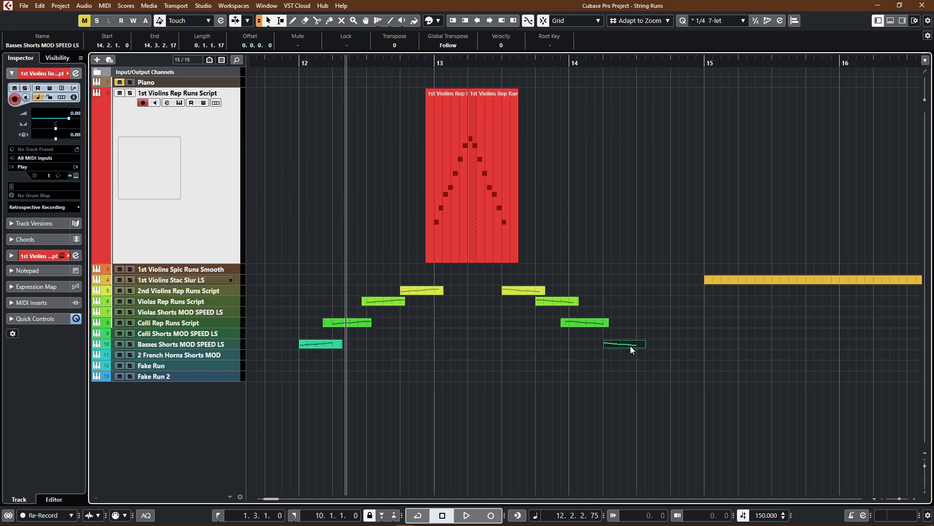
Step: Play the layered ascending and descending string runs from bar 12
click(293, 60)
key(space)
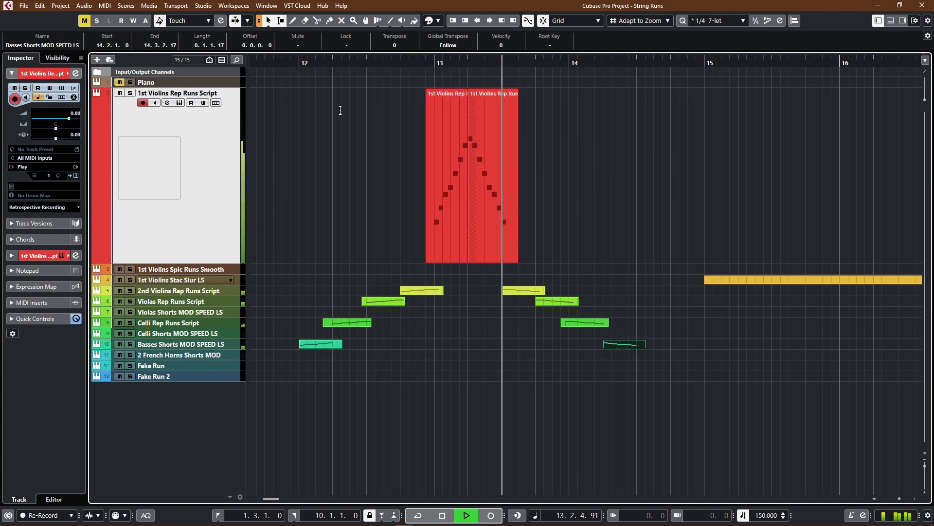
key(space)
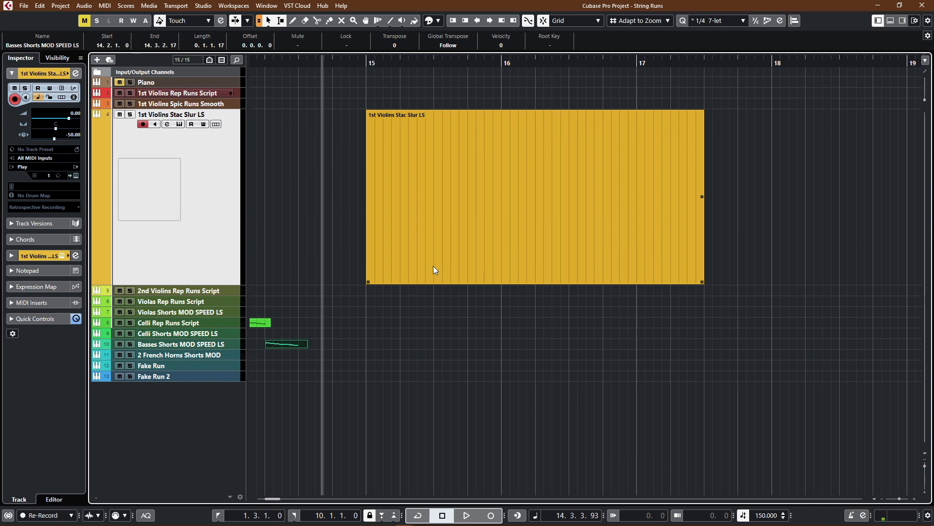
Step: Open the 1st Violins Stac Slur LS part, enter a rising four-note-pattern 1/16 run starting on F3 at bar 15, and play it
click(433, 266)
double_click(433, 265)
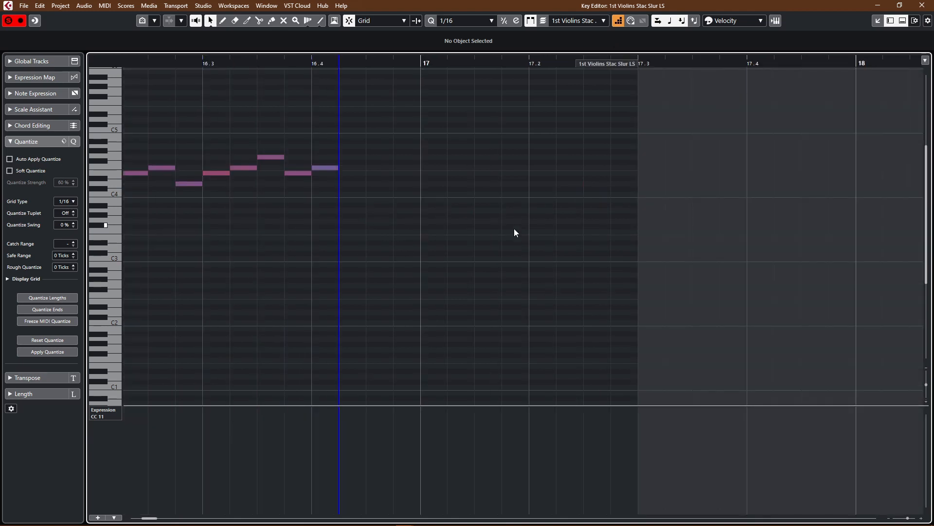
scroll(514, 229, left, 5)
scroll(514, 229, down, 2)
scroll(514, 229, left, 5)
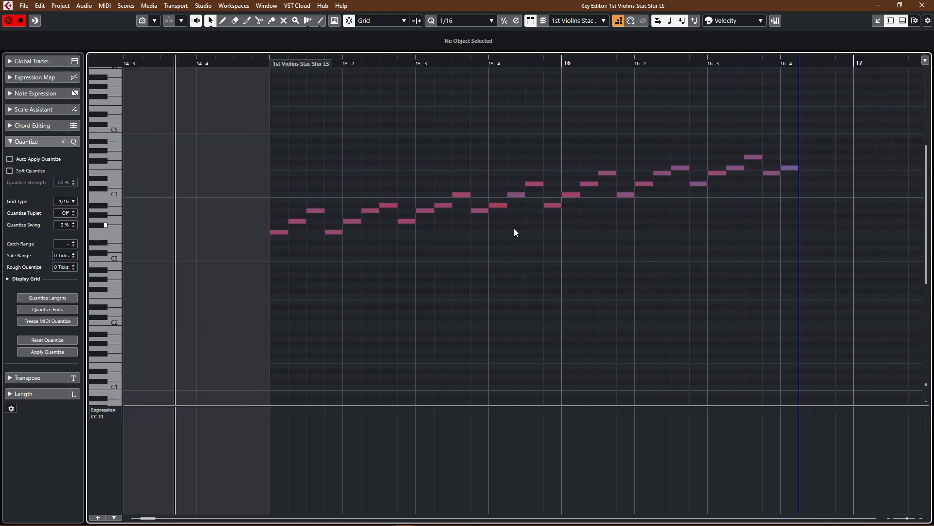
click(267, 69)
key(space)
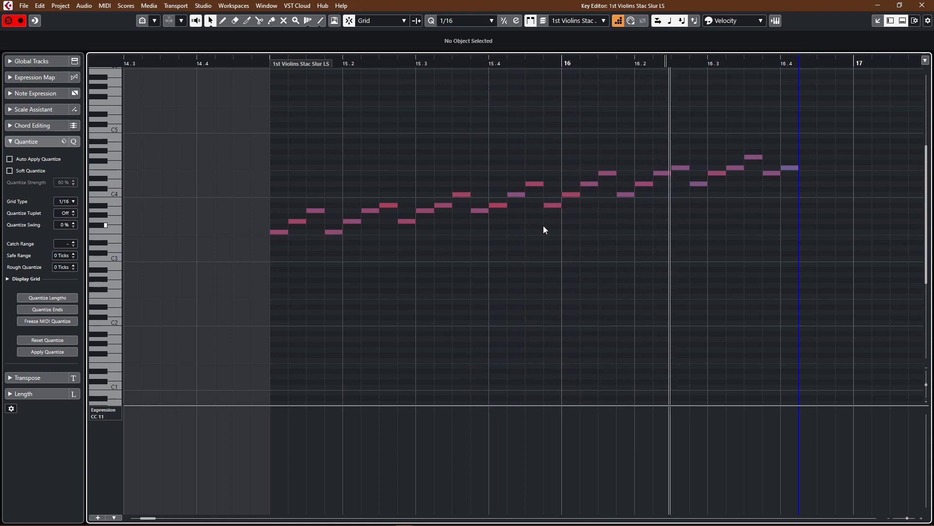
Step: Undo the note entries of the four-note-pattern 1/16 run
key(ctrl+z)
key(ctrl+z)
key(ctrl+z)
key(ctrl+z)
key(ctrl+z)
key(ctrl+z)
key(ctrl+z)
key(ctrl+z)
key(ctrl+z)
key(ctrl+z)
key(ctrl+z)
key(ctrl+z)
key(ctrl+z)
key(ctrl+z)
key(ctrl+z)
key(ctrl+z)
key(ctrl+z)
key(ctrl+z)
key(ctrl+z)
key(ctrl+z)
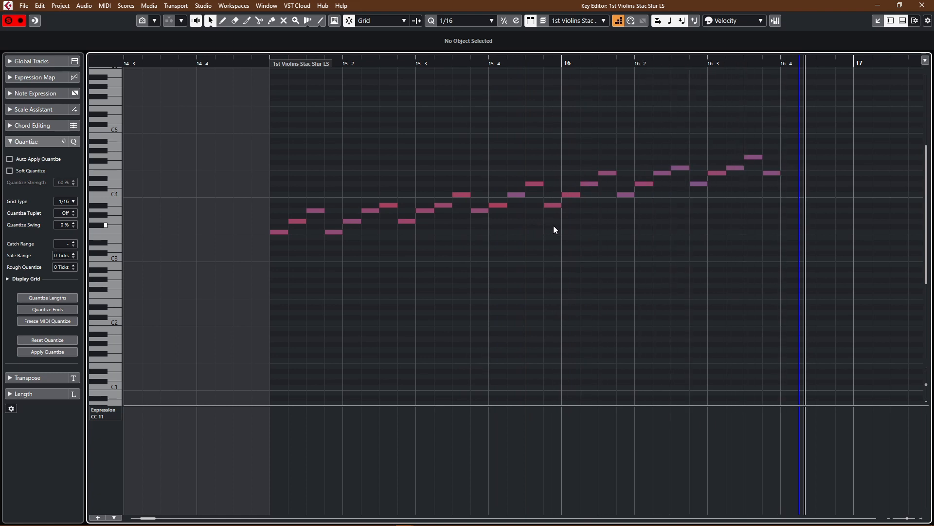
key(ctrl+z)
key(ctrl+z)
key(ctrl+z)
key(ctrl+z)
key(ctrl+z)
key(ctrl+z)
key(ctrl+z)
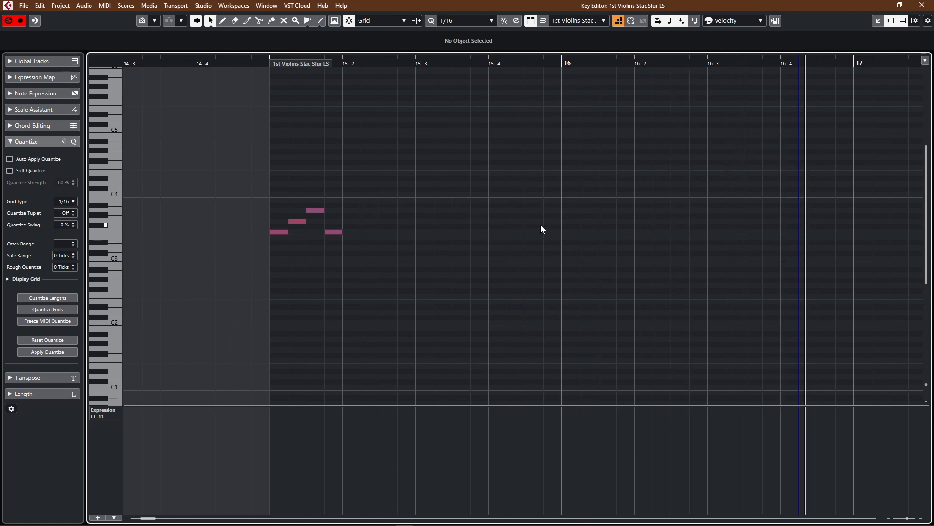
Step: Enter a rising 1/16 run from F3 at bar 15 to E5 in three-note groups separated by 1/16 rests, and play it
click(270, 265)
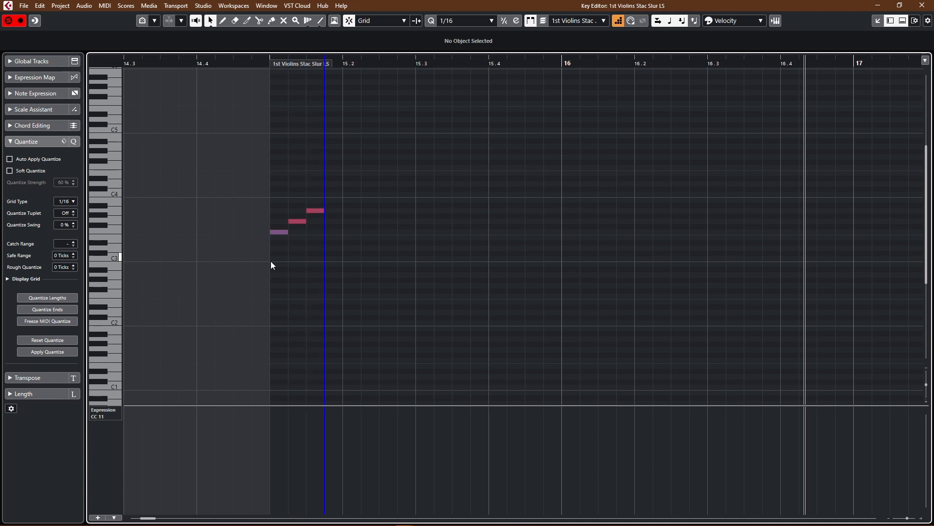
key(Right)
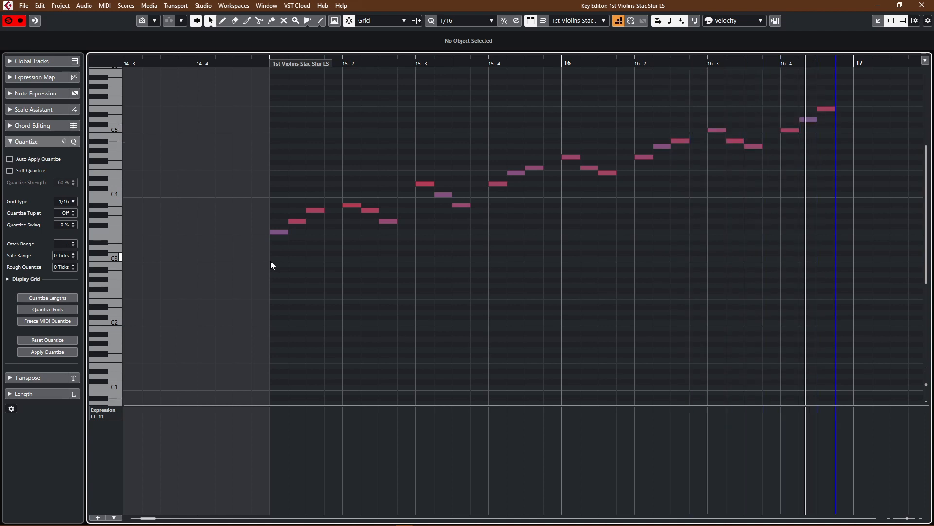
key(space)
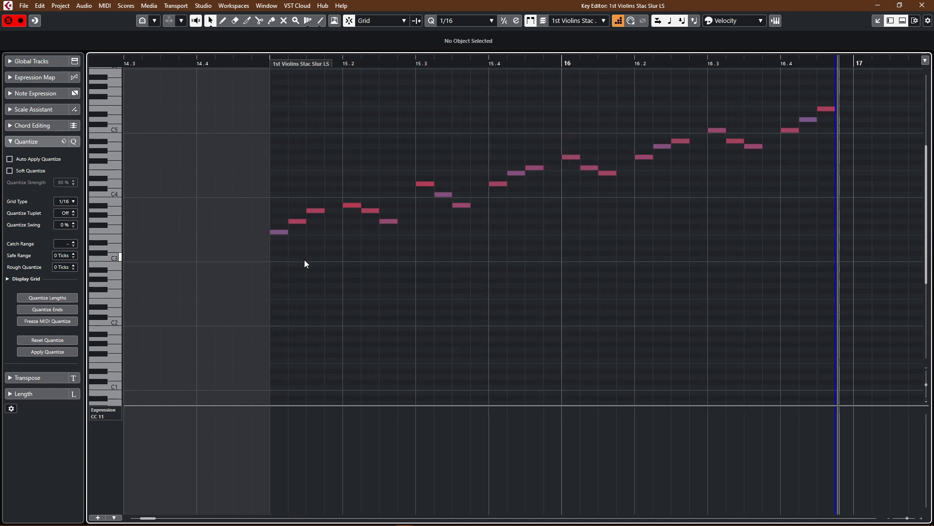
Step: Undo all note entries of the run built from three-note groups
key(ctrl+z)
key(ctrl+z)
key(ctrl+z)
key(ctrl+z)
key(ctrl+z)
key(ctrl+z)
key(ctrl+z)
key(ctrl+z)
key(ctrl+z)
key(ctrl+z)
key(ctrl+z)
key(ctrl+z)
key(ctrl+z)
key(ctrl+z)
key(ctrl+z)
key(ctrl+z)
key(ctrl+z)
key(ctrl+z)
key(ctrl+z)
key(ctrl+z)
key(ctrl+z)
key(ctrl+z)
key(ctrl+z)
key(ctrl+z)
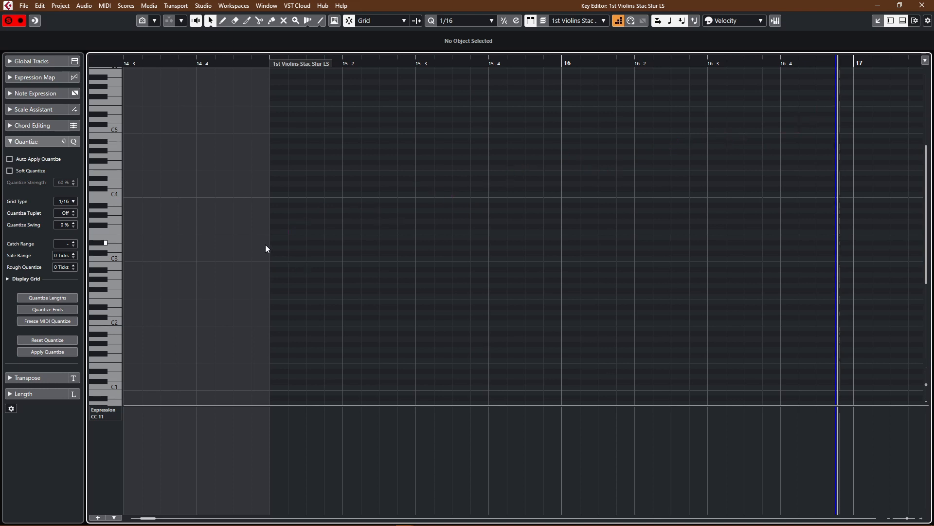
Step: Set the quantize preset to 1/8 Triplet, enter a triplet run filling bars 15 and 16, and return to the project
click(272, 253)
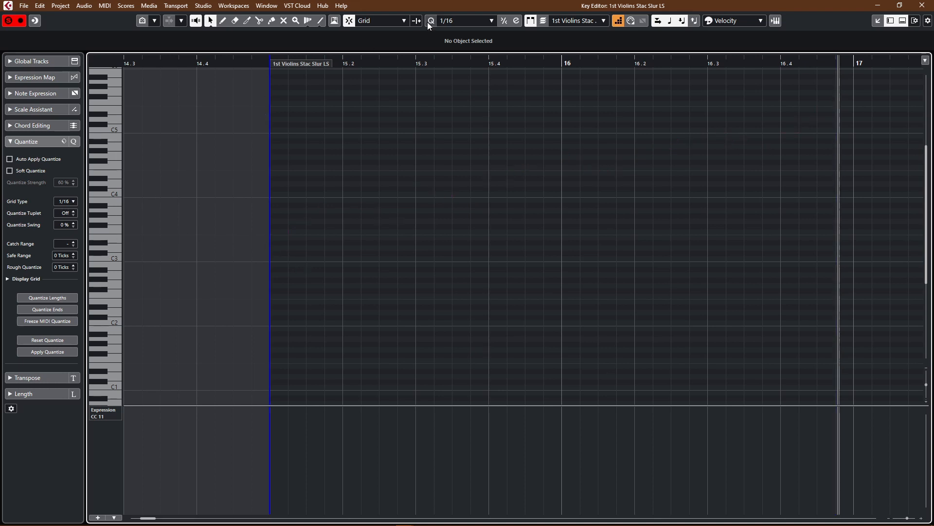
click(454, 20)
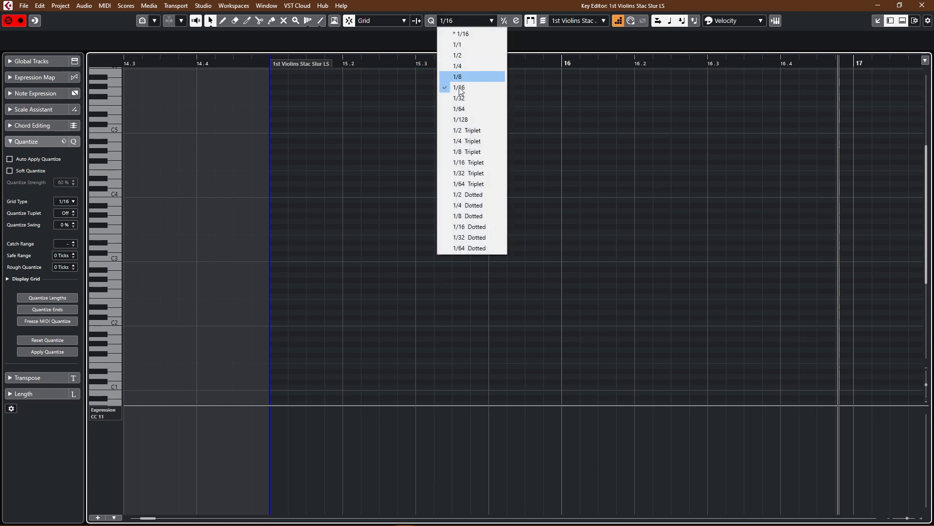
click(465, 151)
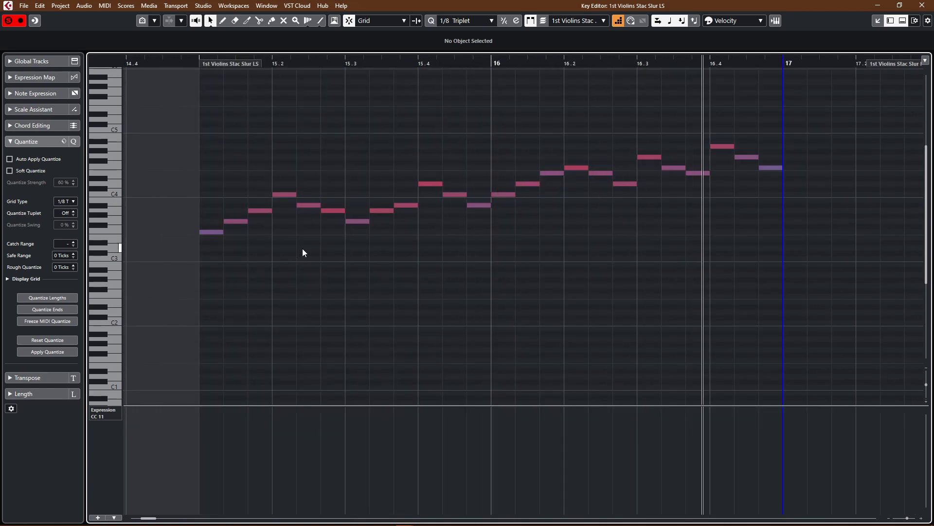
key(Return)
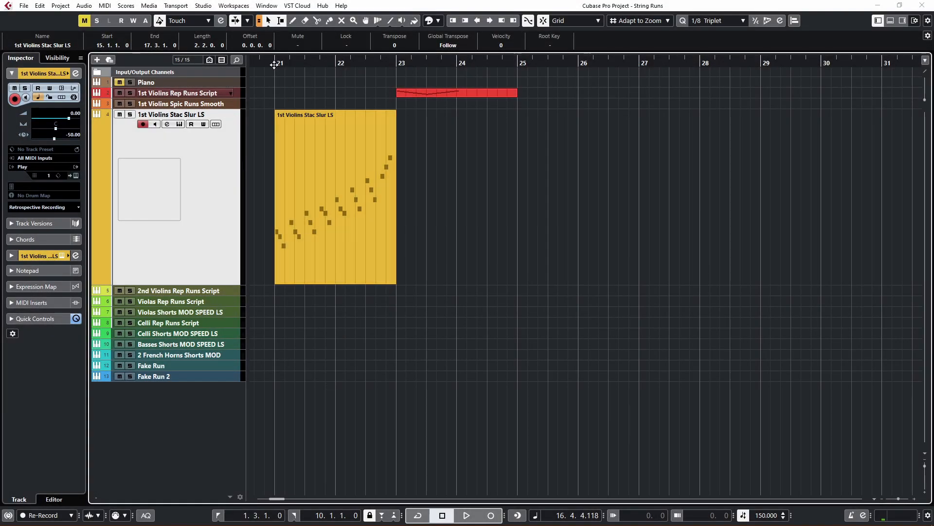
Step: Open the violin parts at bars 21 and 23 together in the Key Editor, examine their runs and return to the project
click(274, 63)
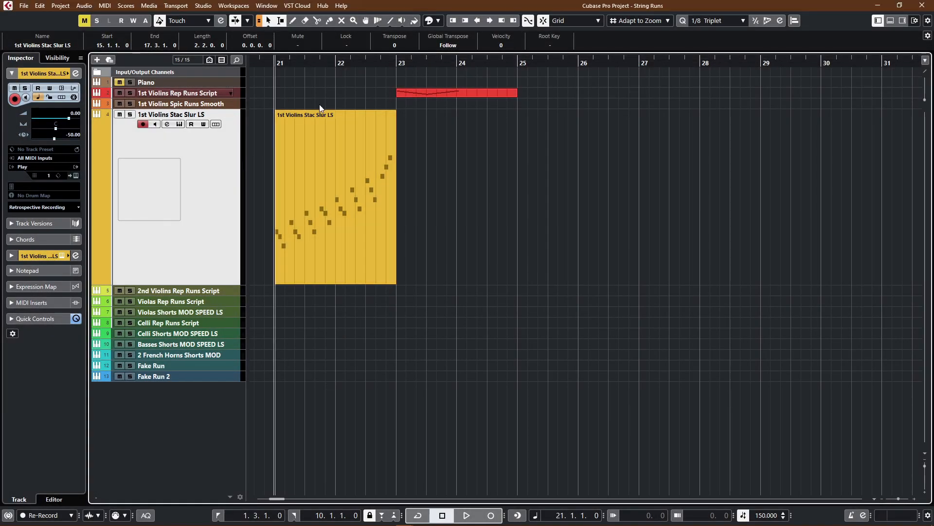
drag(550, 266, 307, 86)
key(Return)
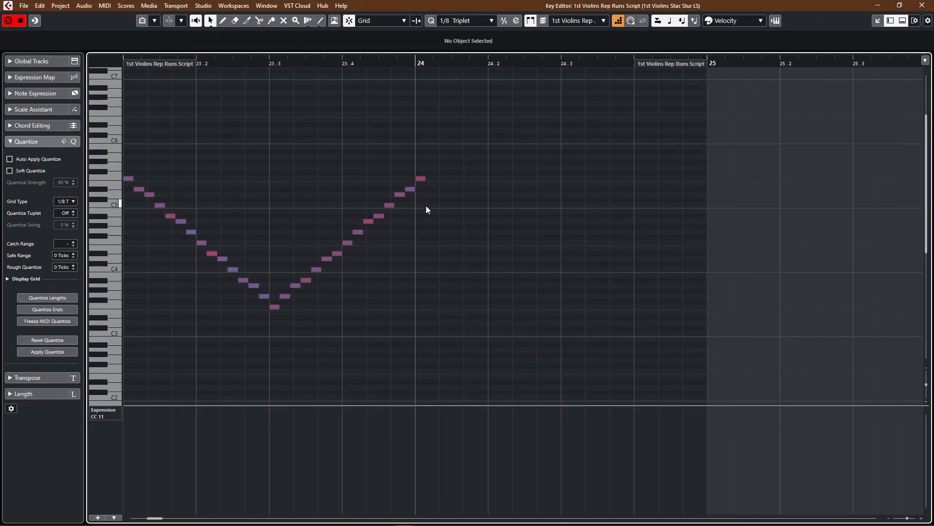
scroll(425, 205, left, 6)
scroll(425, 206, down, 4)
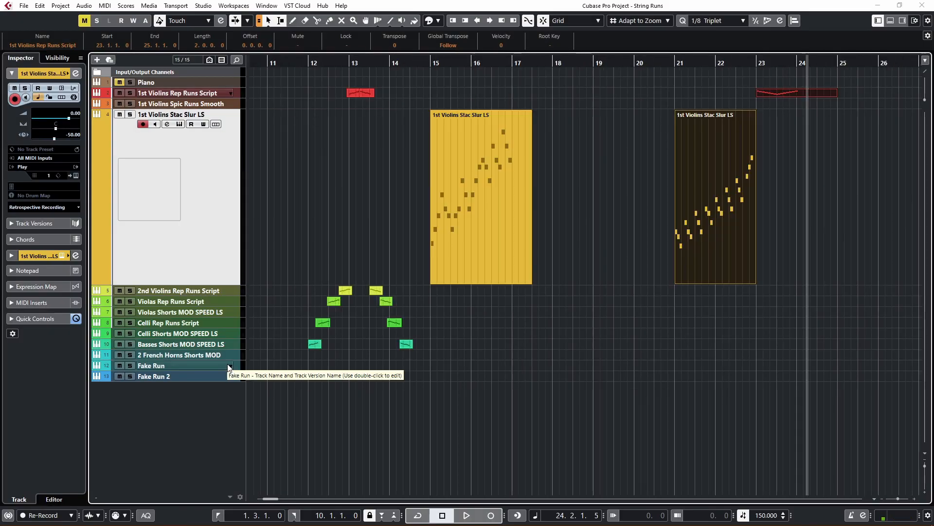
Step: Open the Fake Run track's Kontakt instrument, look through its 8Dio Adagio violin ensemble patches and close it
scroll(256, 353, left, 5)
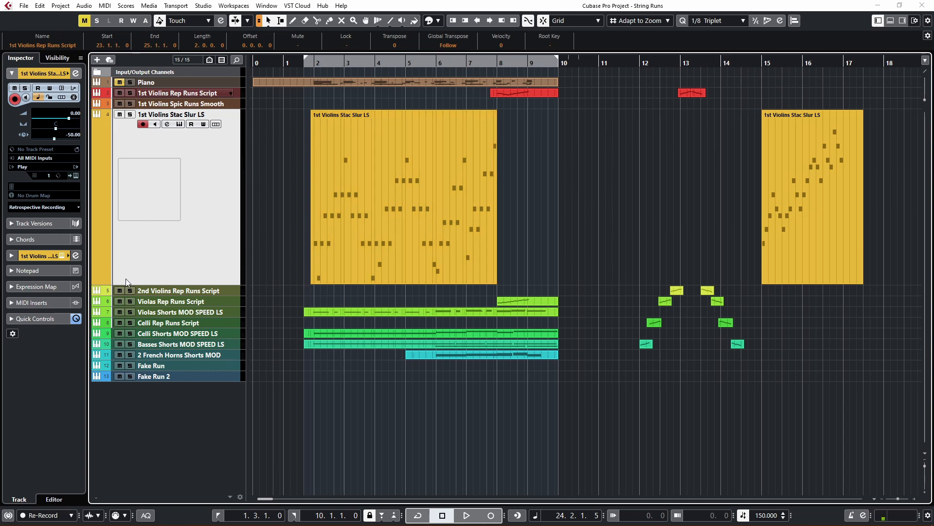
click(189, 365)
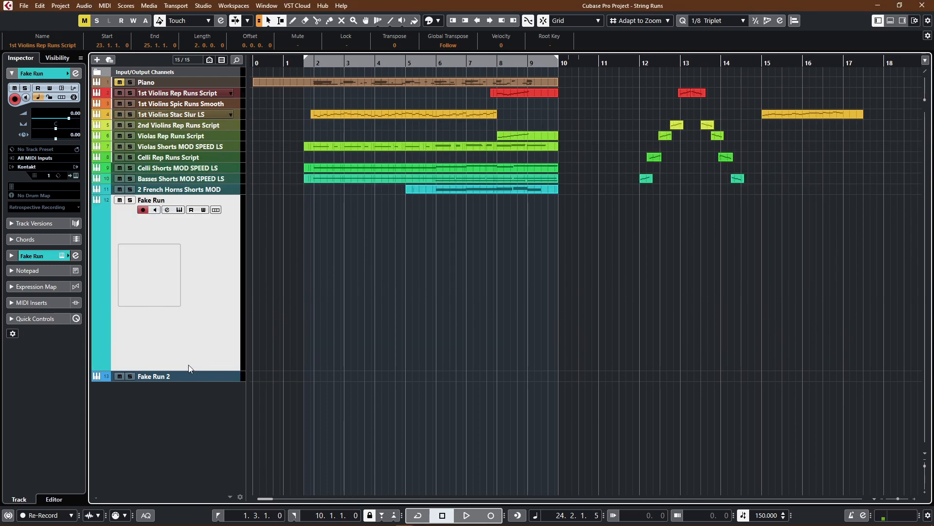
key(F11)
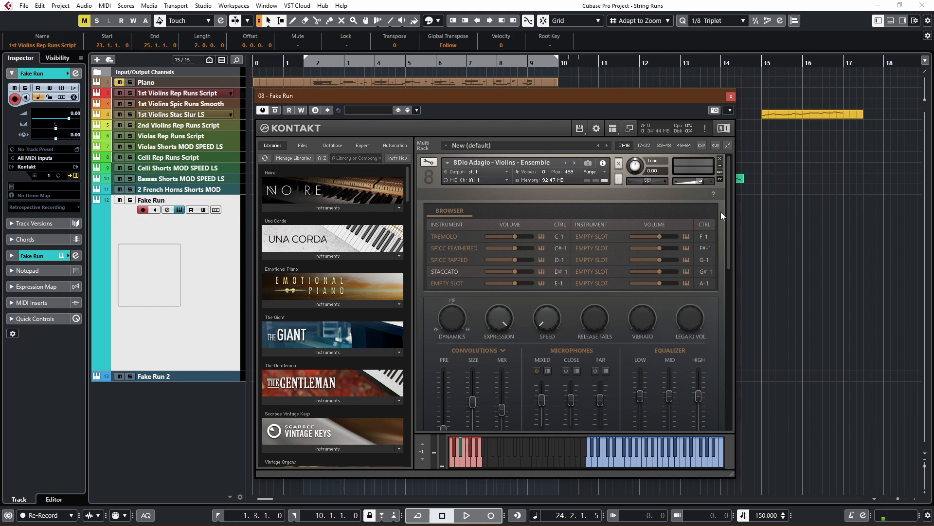
mouse_move(729, 224)
mouse_down()
mouse_move(735, 245)
mouse_move(737, 213)
mouse_move(734, 261)
mouse_move(733, 218)
mouse_up()
drag(729, 223, 739, 336)
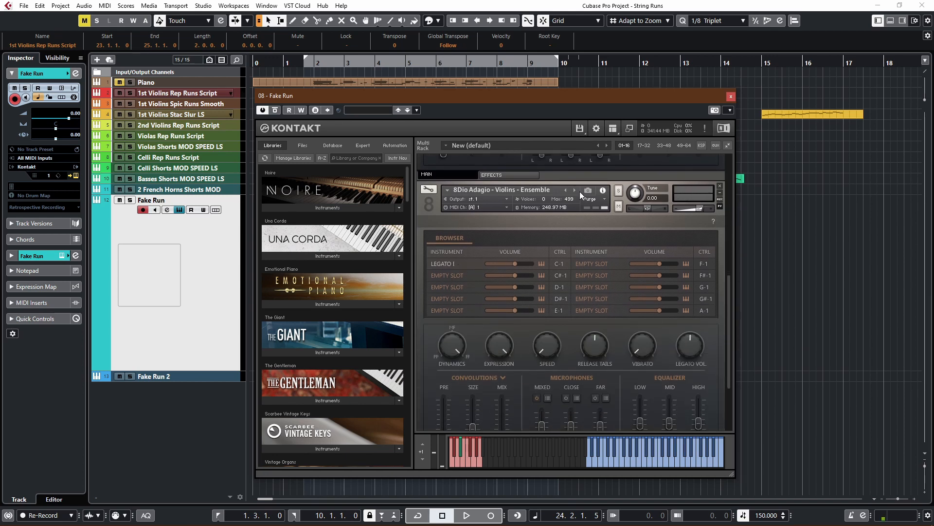
click(730, 95)
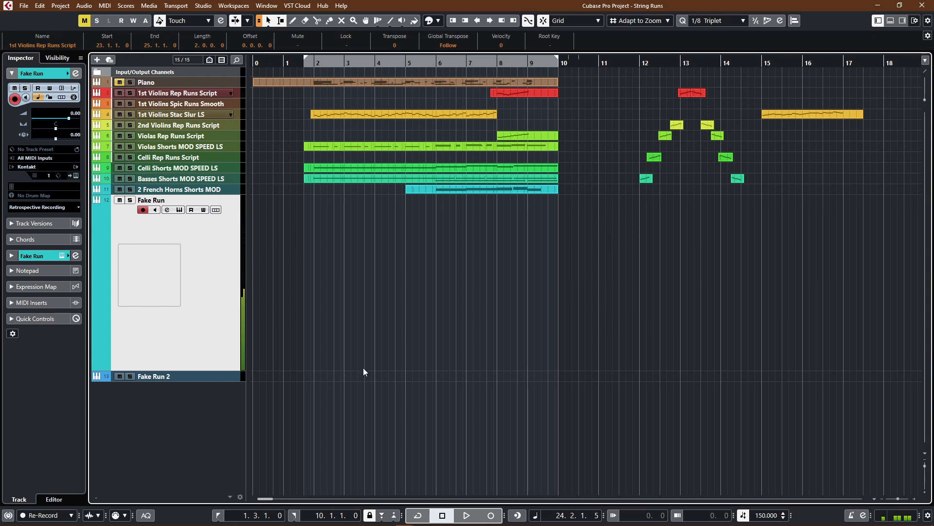
Step: Open the Fake Run 2 track's Kontakt instrument, review its Albion One staccato and tremolo patches and close it
click(219, 377)
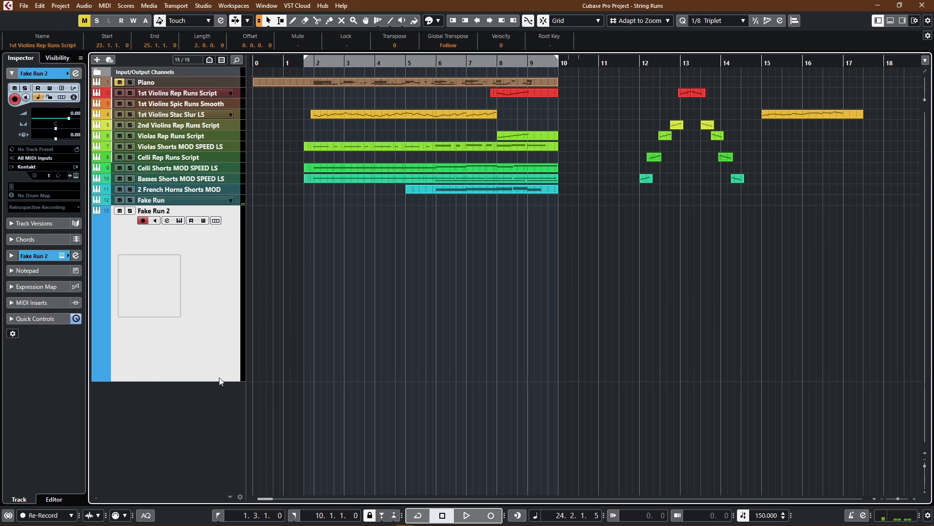
key(e)
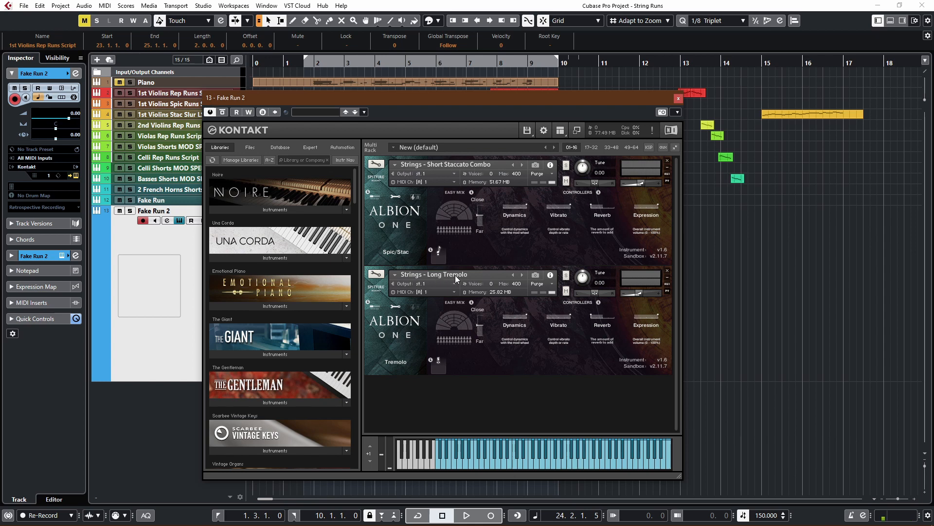
click(679, 98)
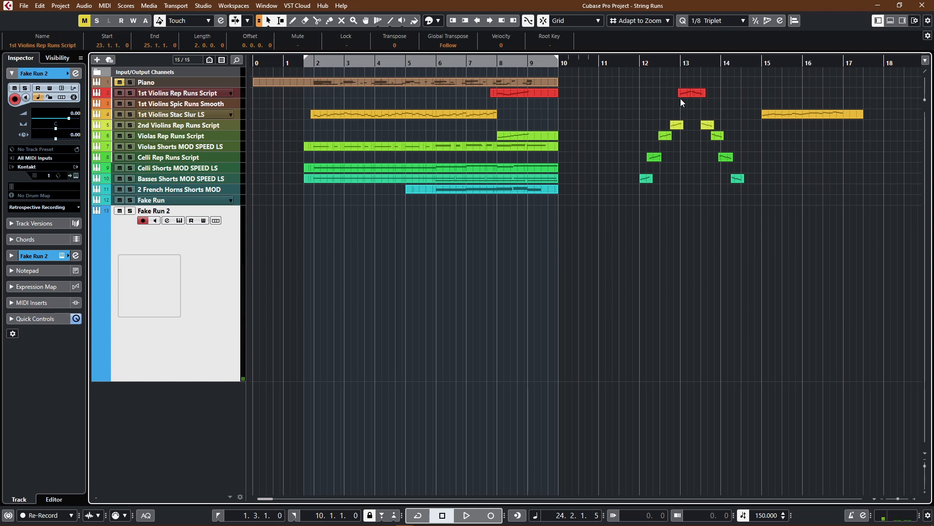
Step: Play the passage from bar 7 with the original 1st Violins and Violas Rep Runs Script parts
double_click(467, 62)
click(504, 93)
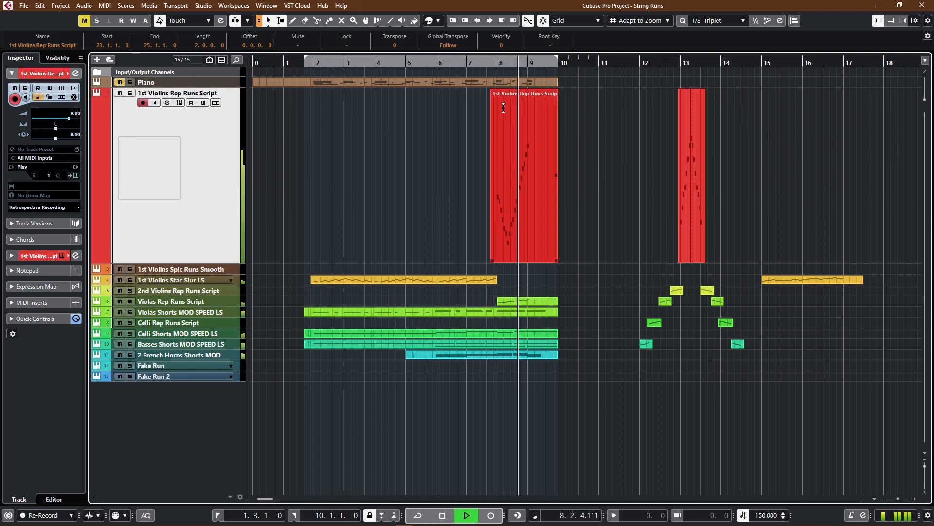
key(space)
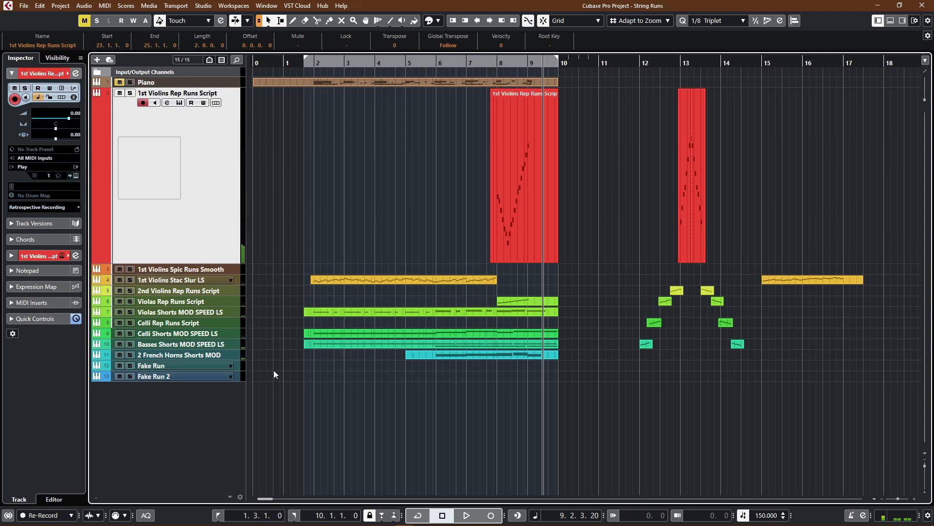
Step: Move the 1st Violins Rep Runs part at bar 8 to the Fake Run track and the Violas Rep Runs part to Fake Run 2
click(211, 365)
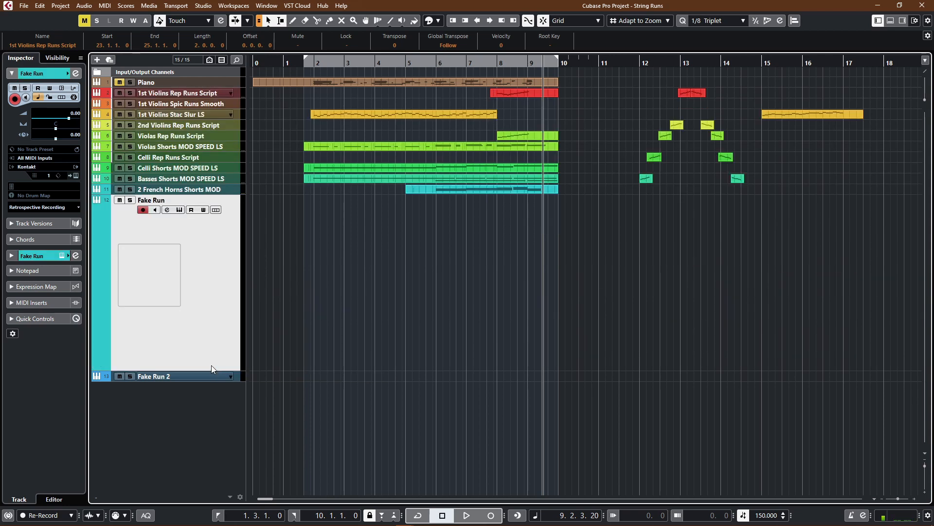
drag(518, 93, 522, 220)
drag(523, 134, 510, 378)
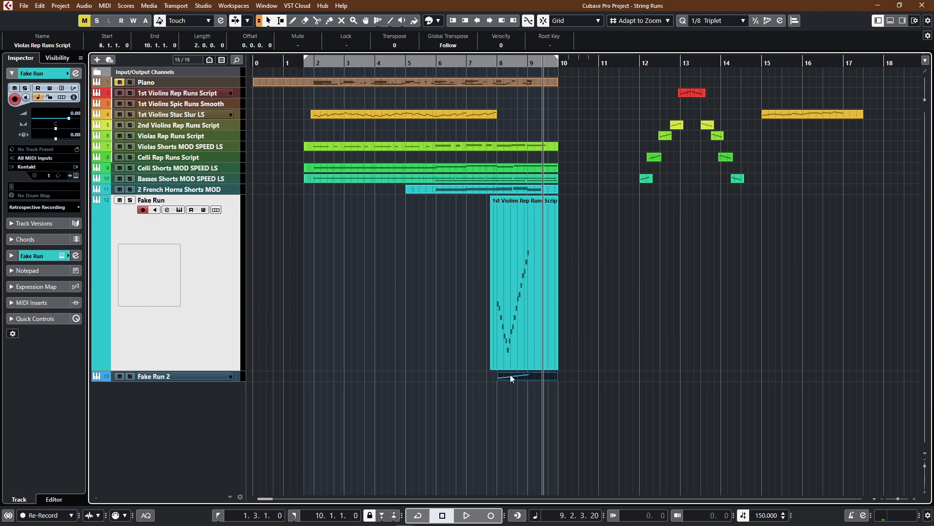
Step: Play the passage from bar 7 with both fake run parts, mute the Fake Run 2 track and replay the ending
click(466, 62)
key(space)
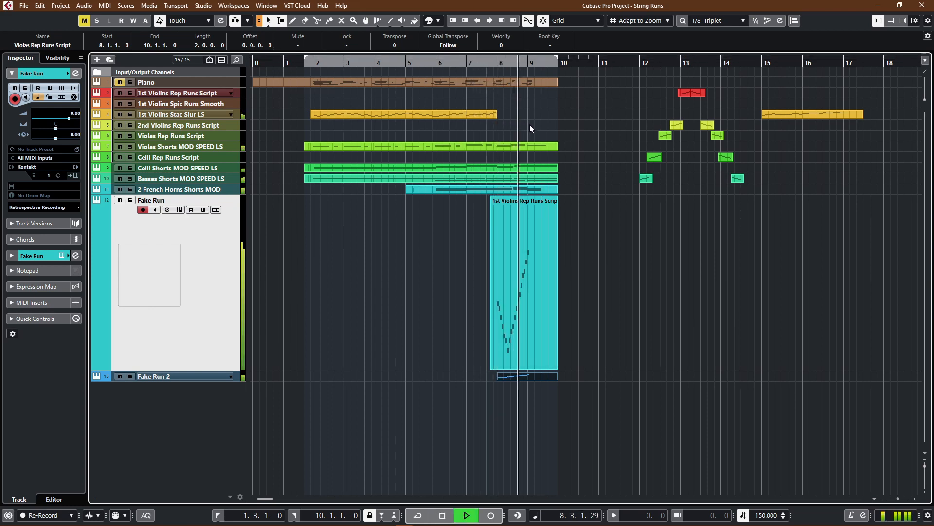
key(space)
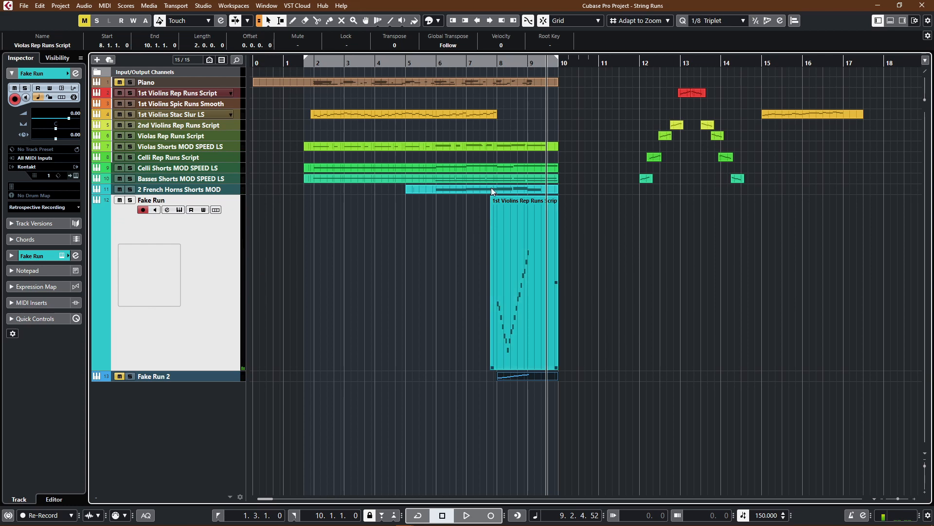
double_click(490, 63)
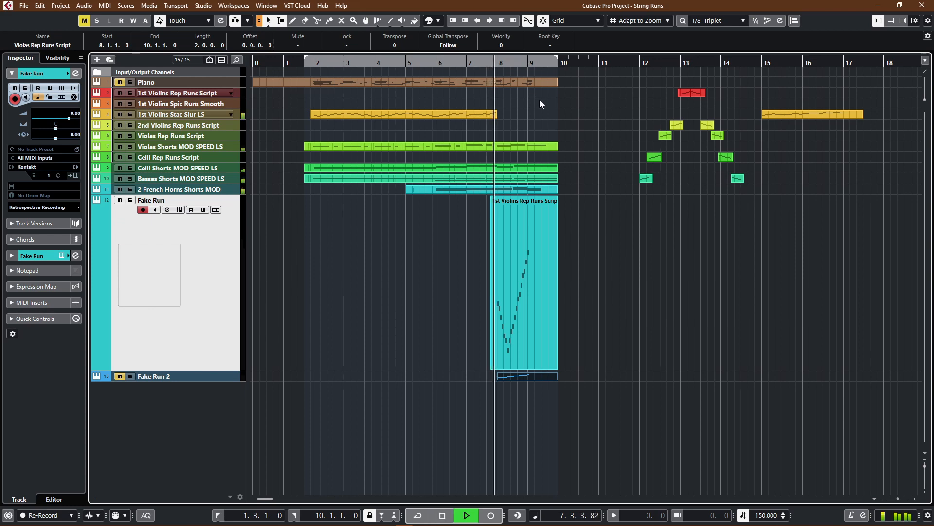
key(space)
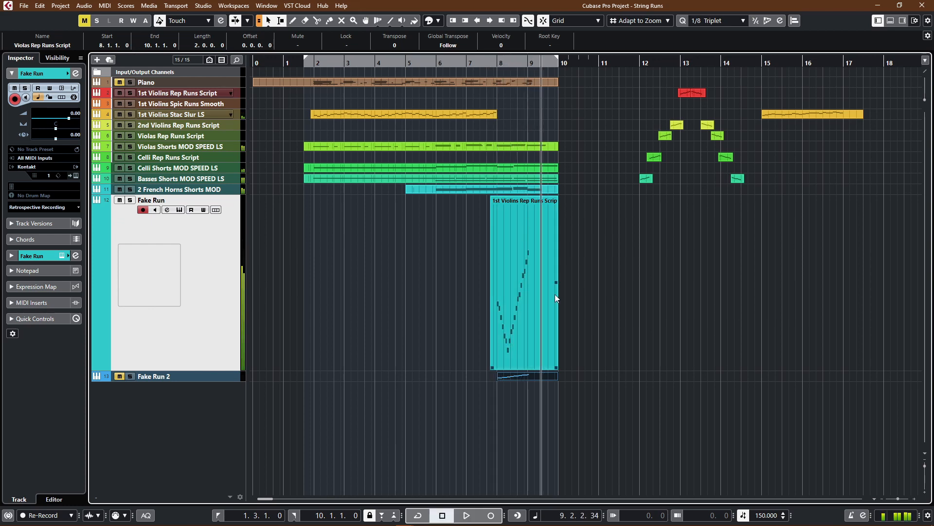